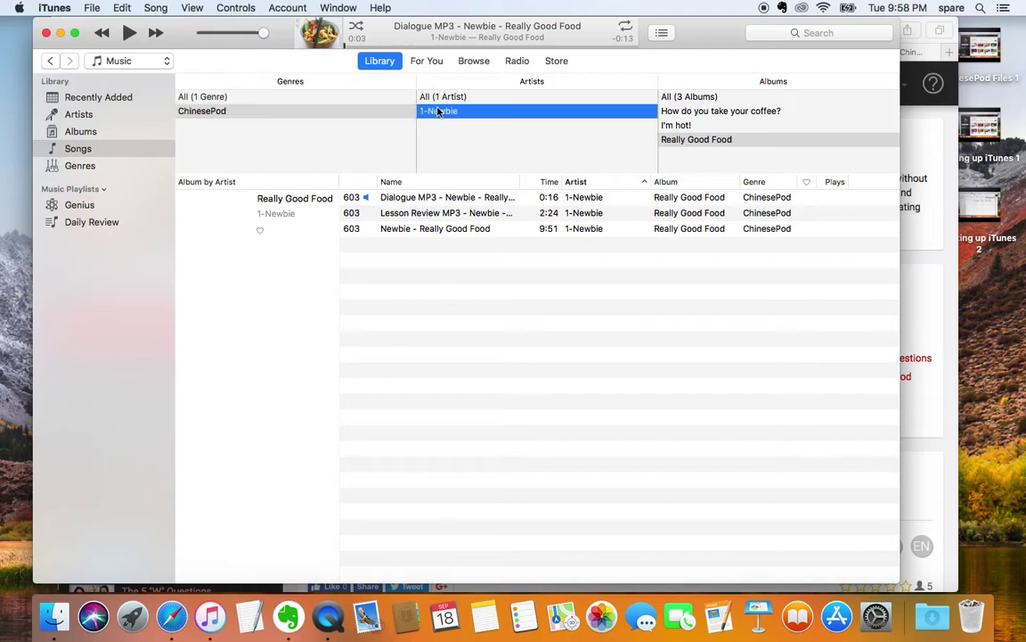
View the songs in the I'm hot!, How do you take your coffee? and Really Good Food albums.
click(698, 125)
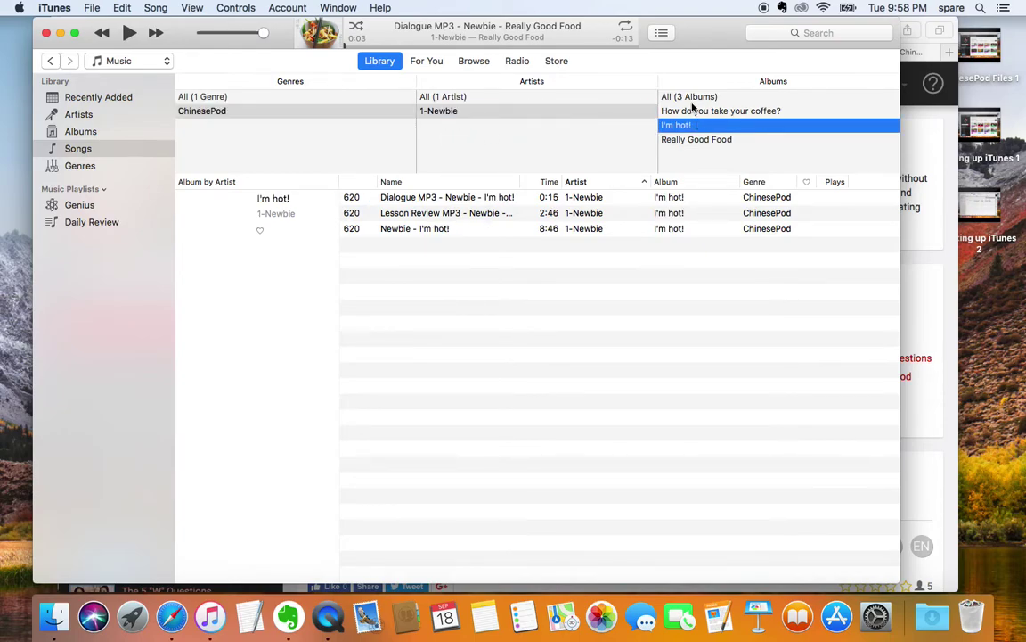
click(694, 110)
click(688, 140)
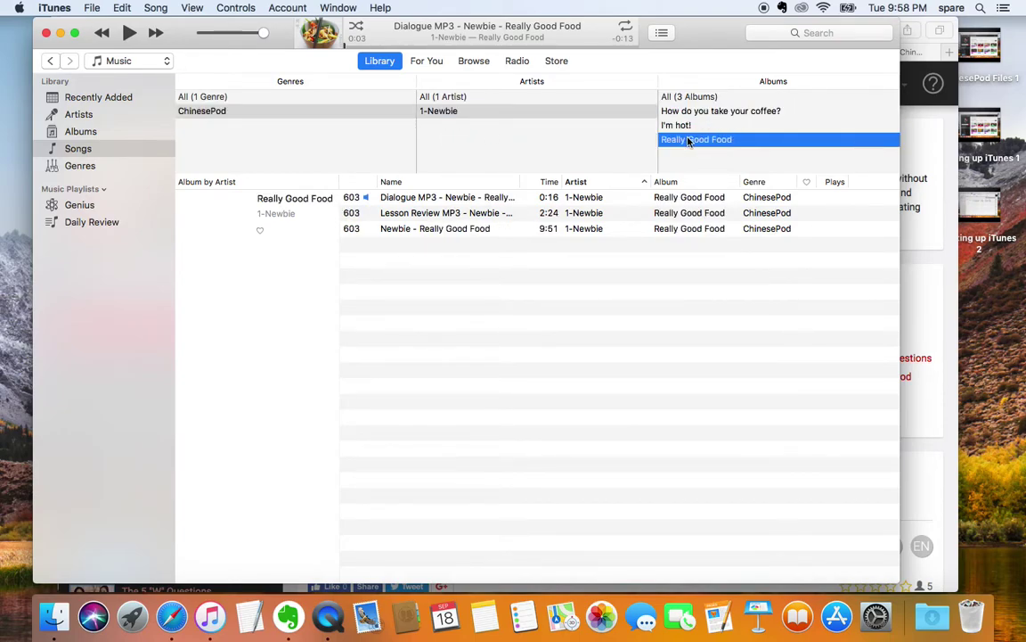
Check the playback options of the first coffee dialogue in the Daily Review playlist, then return to the song library.
click(112, 223)
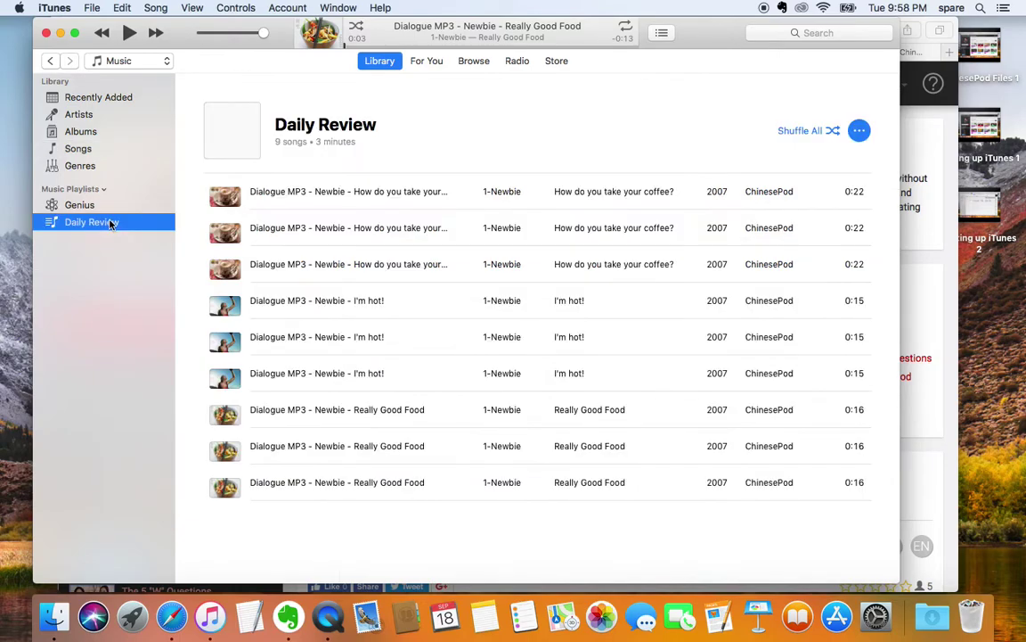
click(288, 197)
key(super+i)
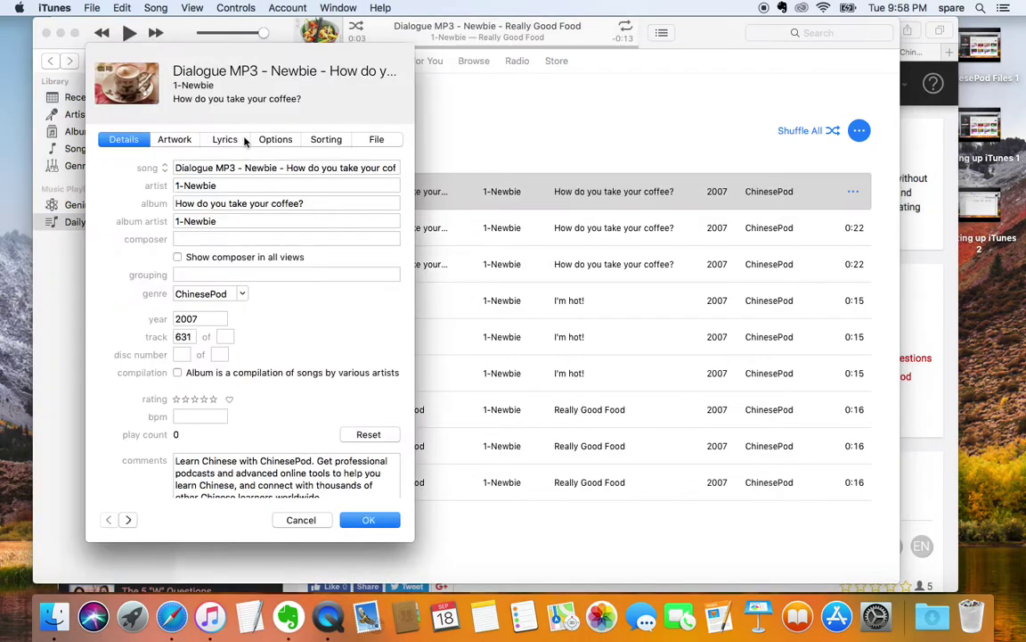
click(272, 139)
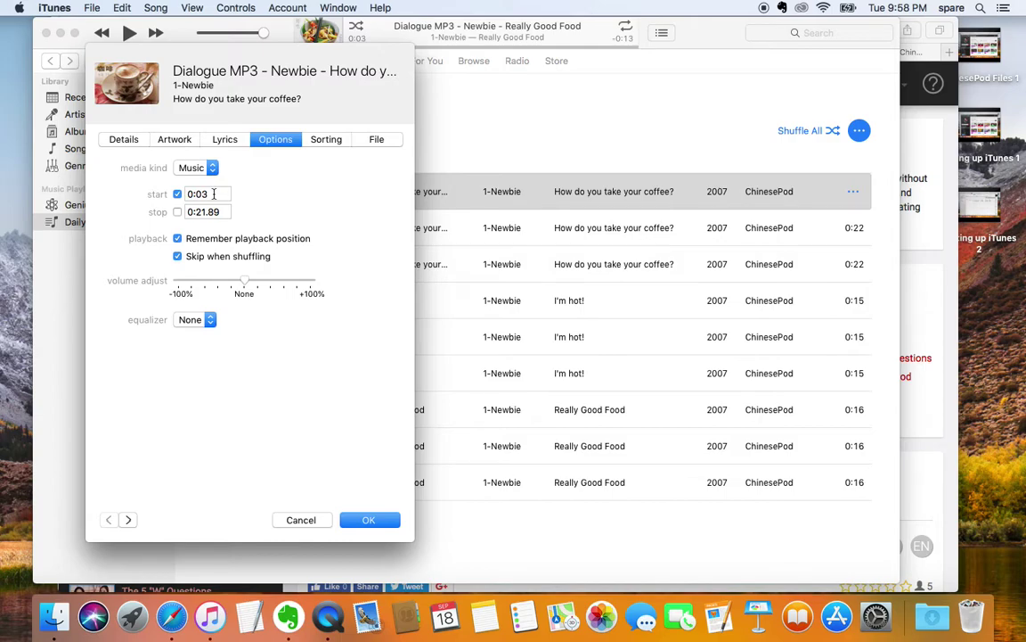
click(311, 521)
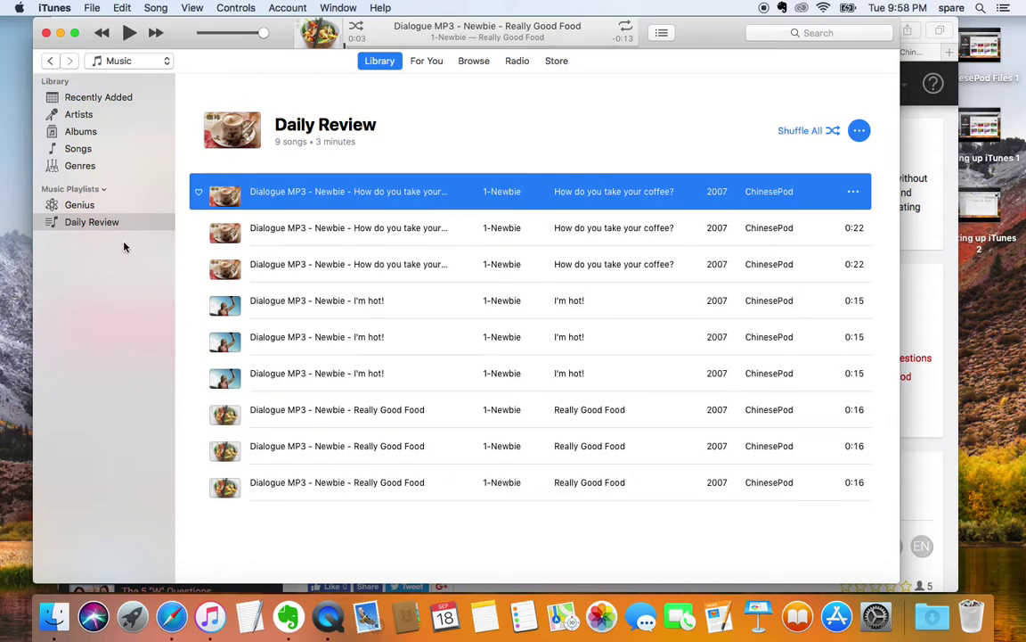
click(82, 149)
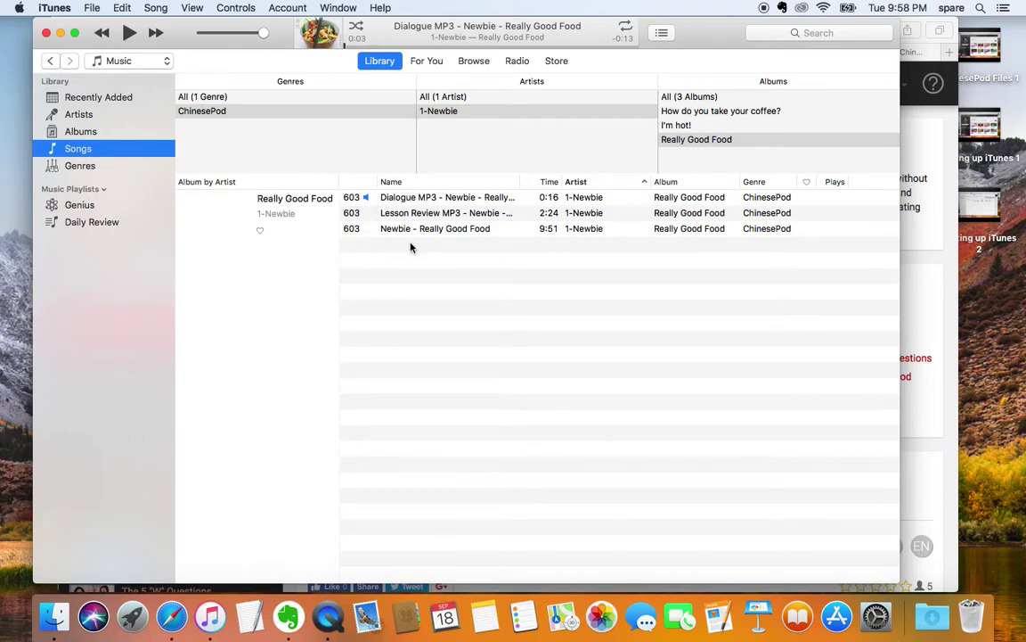
Switch to Safari and look over the download choices for the How do you take your coffee? lesson.
click(174, 616)
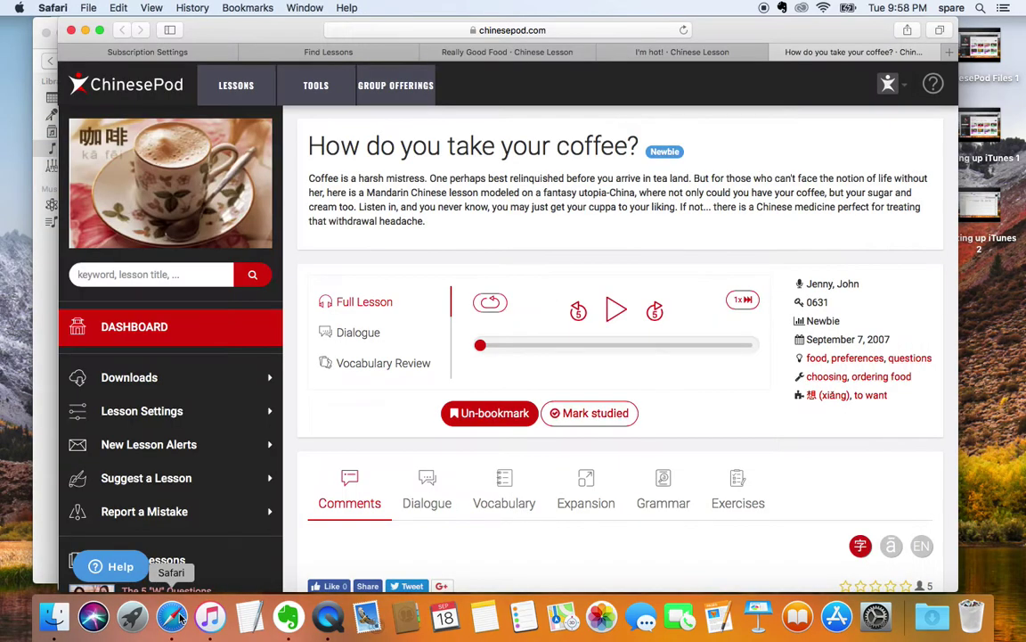
click(217, 383)
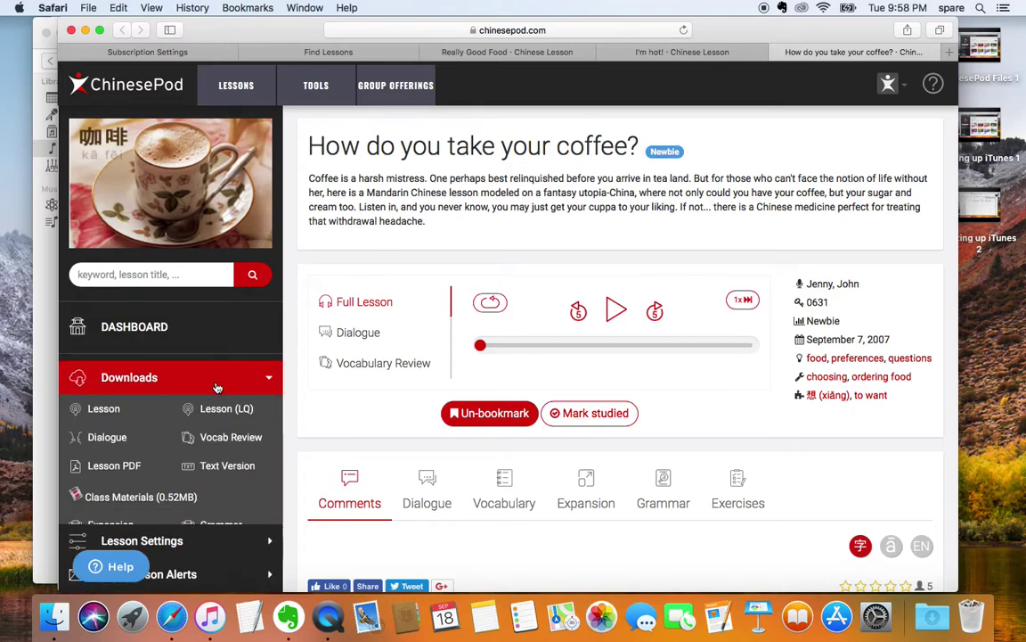
scroll(205, 393, down, 2)
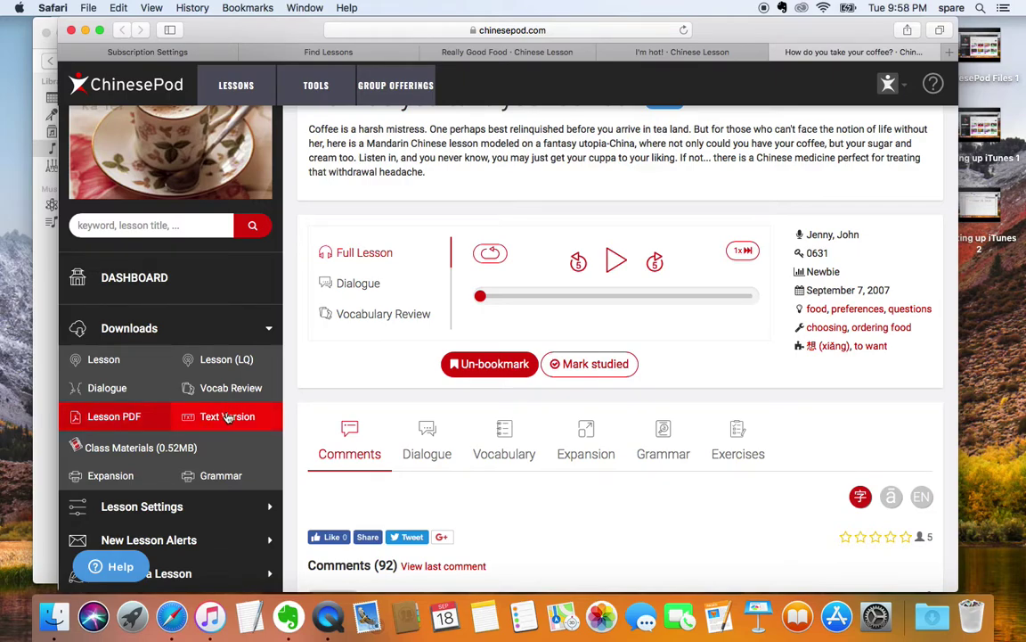
Open the downloadable text version of the Really Good Food lesson.
click(508, 52)
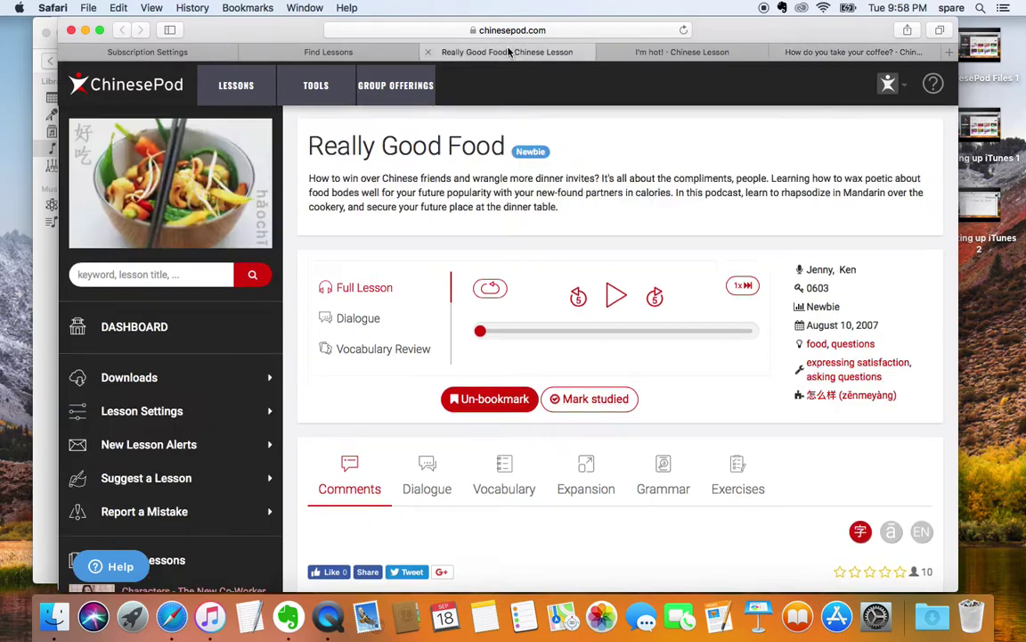
click(153, 382)
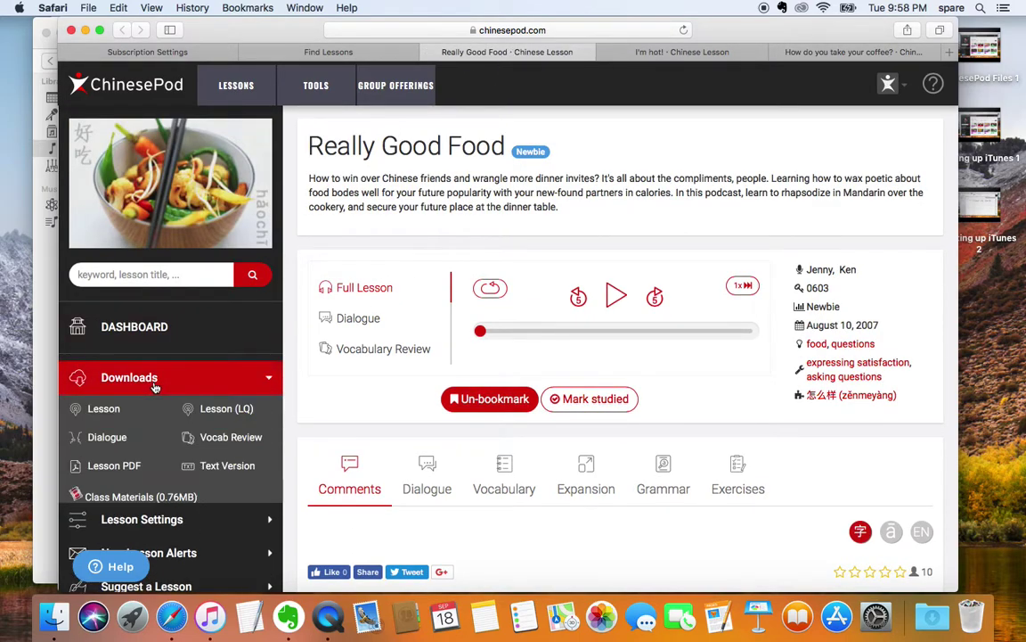
click(222, 477)
Open the printable Expansion page of the Really Good Food lesson and dismiss the print dialog.
click(376, 54)
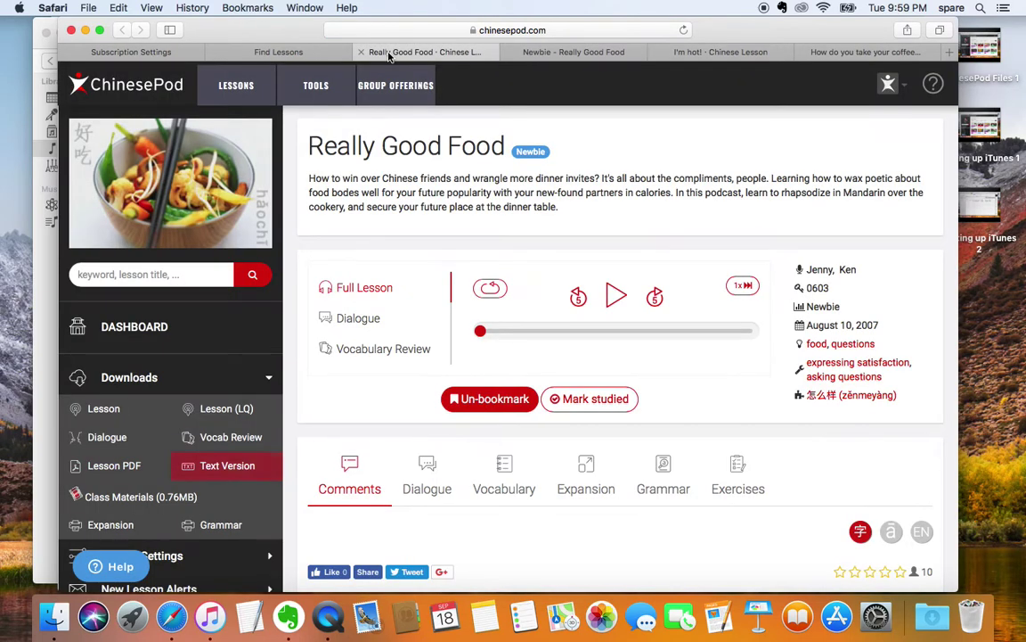
click(582, 481)
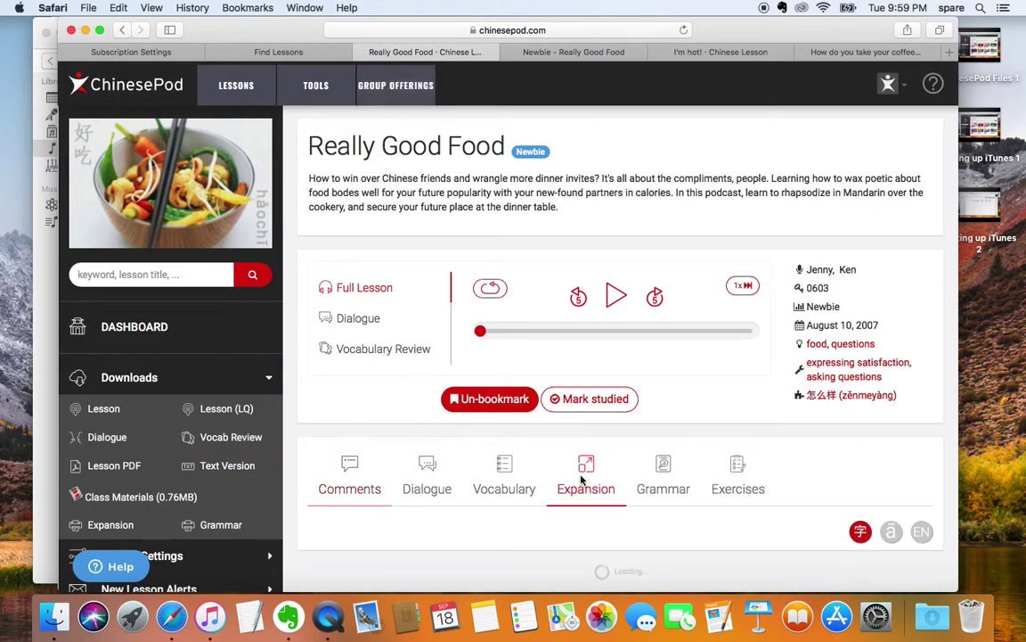
scroll(582, 481, down, 3)
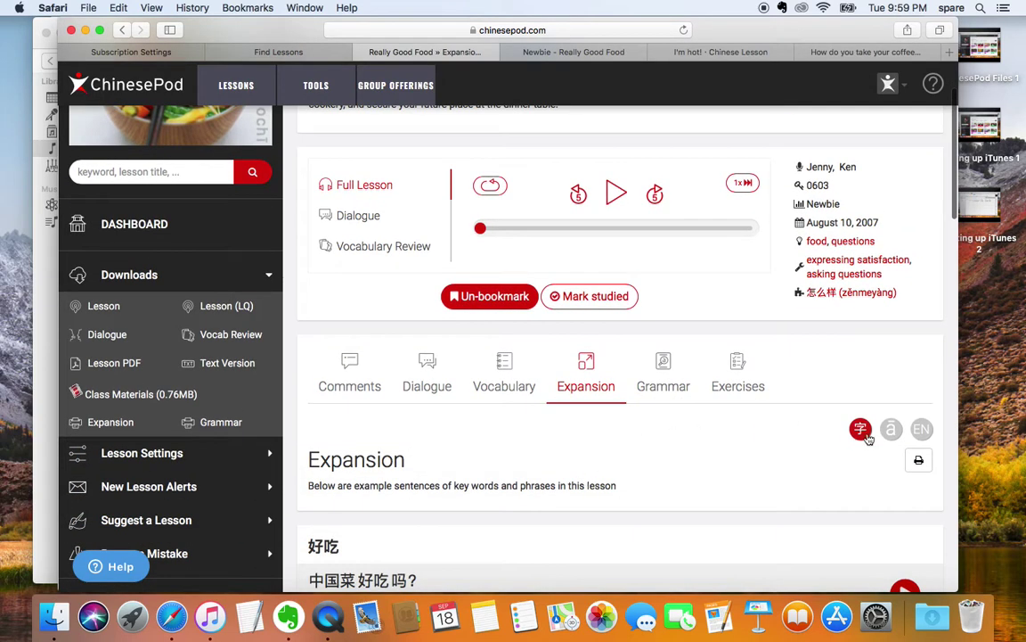
click(917, 462)
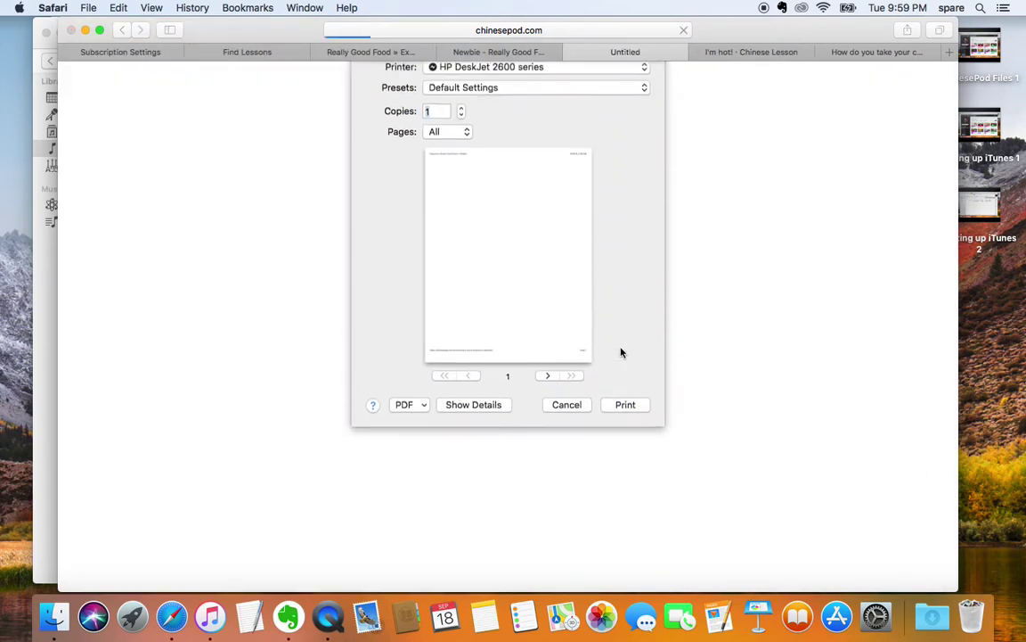
click(568, 422)
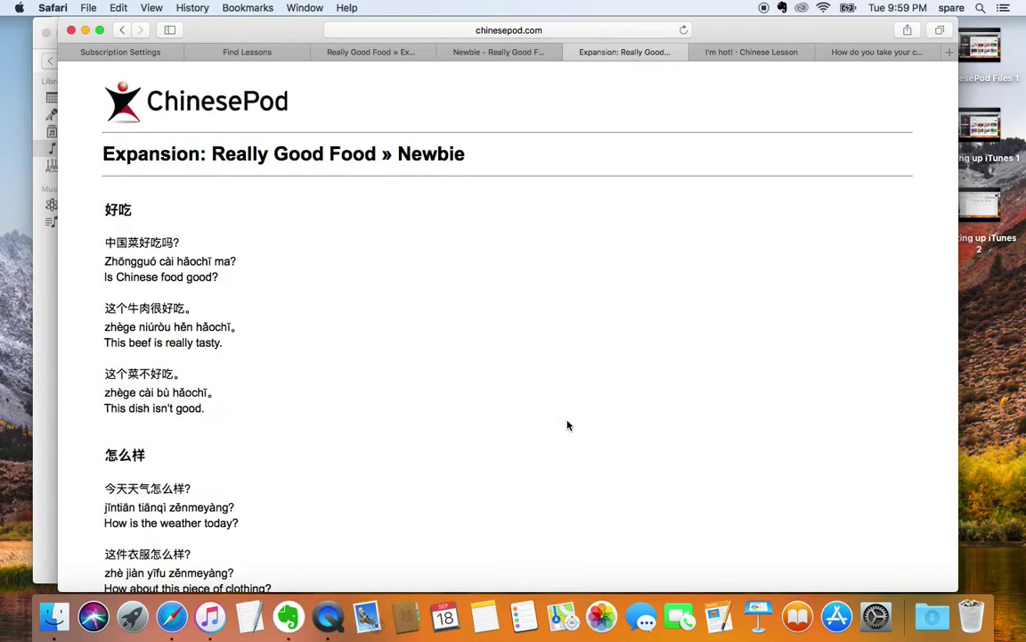
Read through the Really Good Food text version with its vocabulary lists and the Expansion example sentences.
click(474, 51)
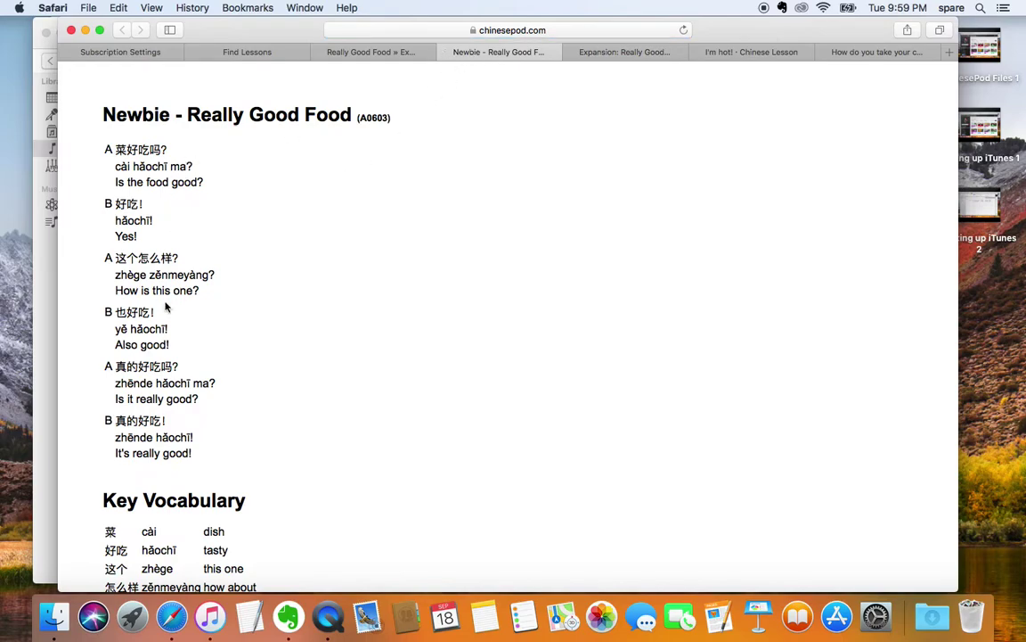
scroll(174, 339, down, 5)
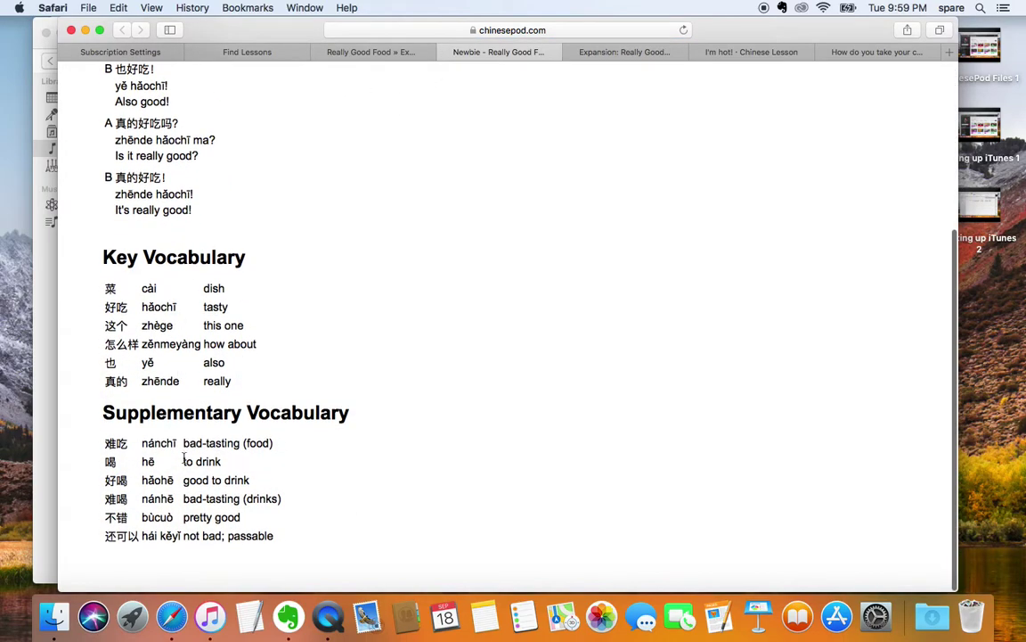
click(618, 51)
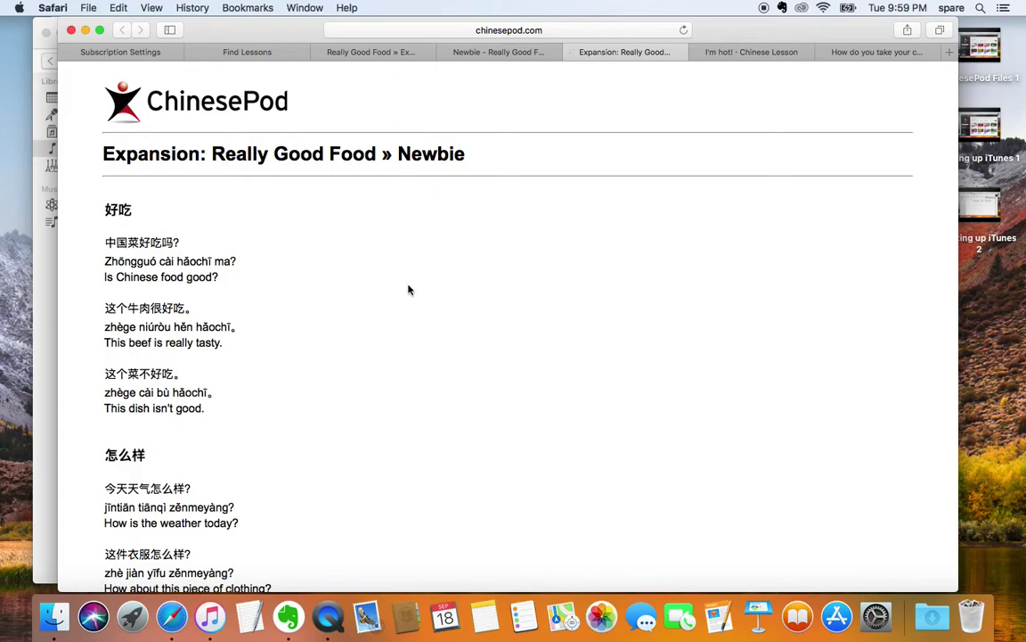
scroll(409, 289, down, 12)
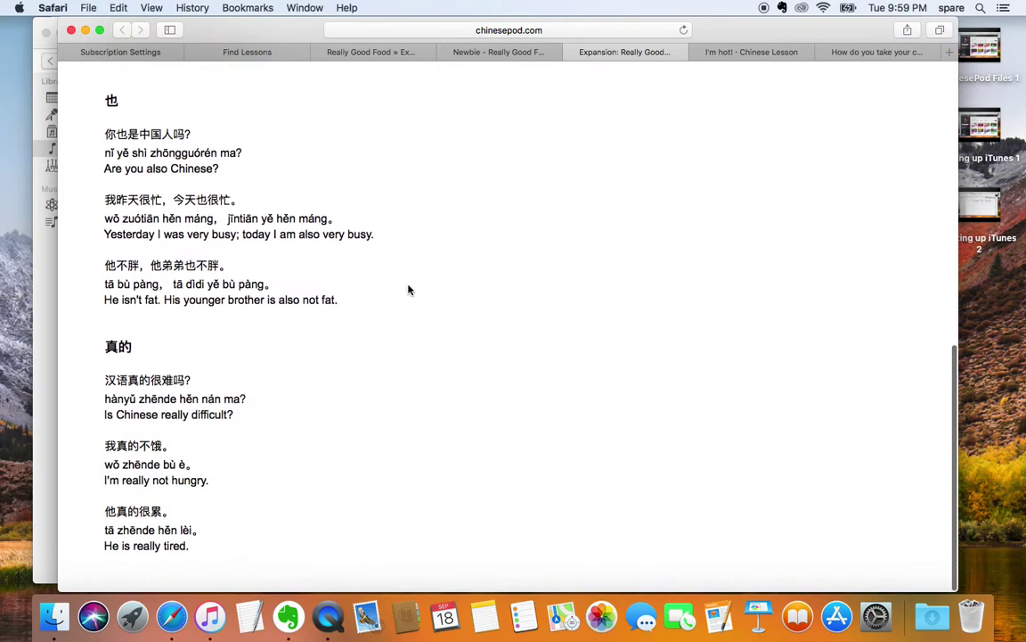
scroll(411, 268, up, 15)
click(521, 52)
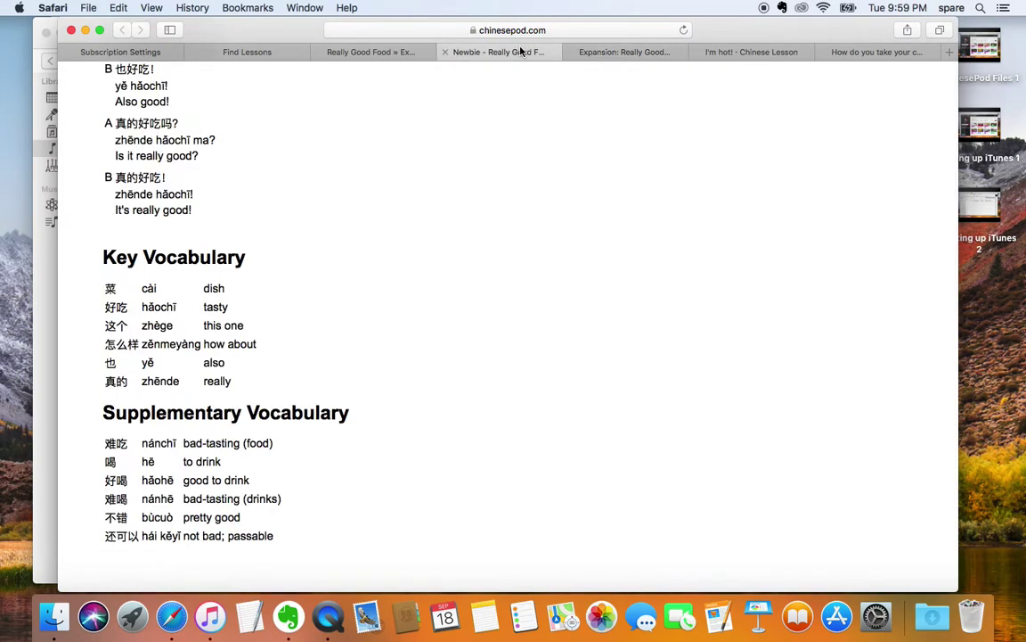
scroll(305, 245, up, 5)
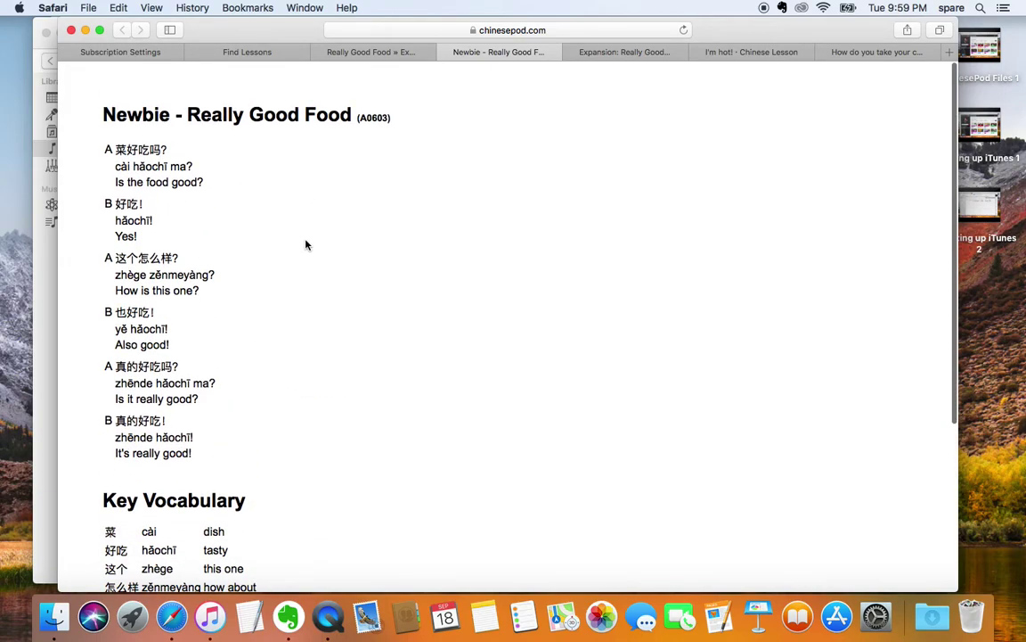
Copy the whole Really Good Food text version into a new TextEdit document set to plain text.
key(super+a)
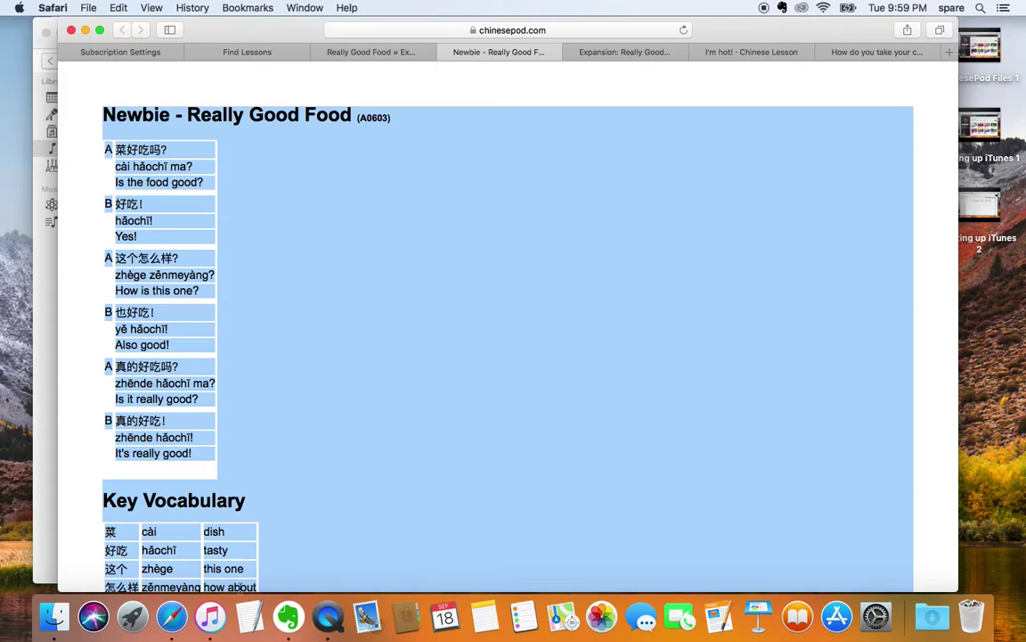
click(250, 616)
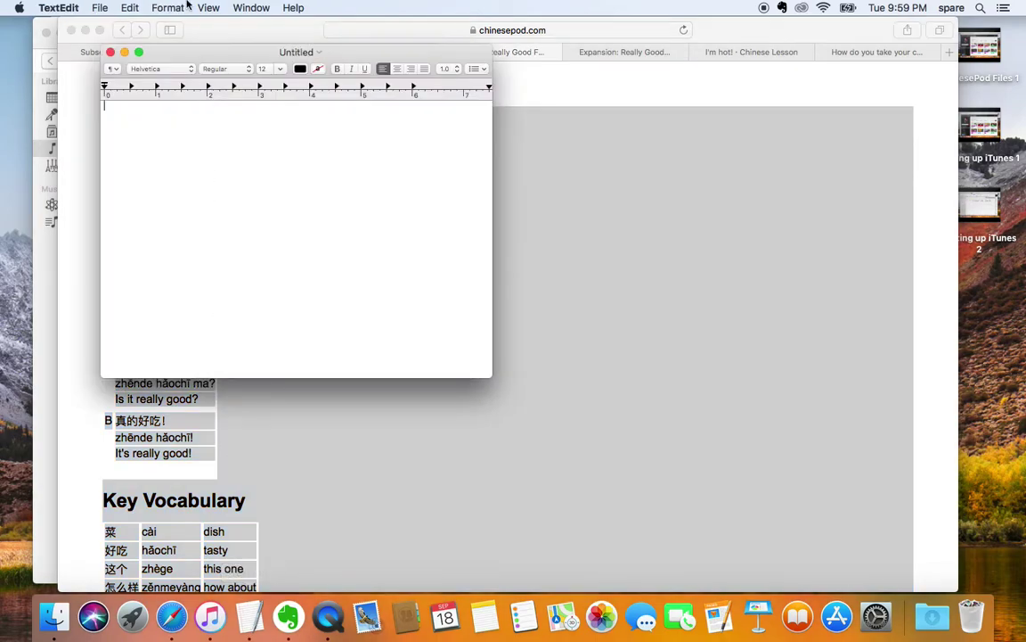
click(169, 7)
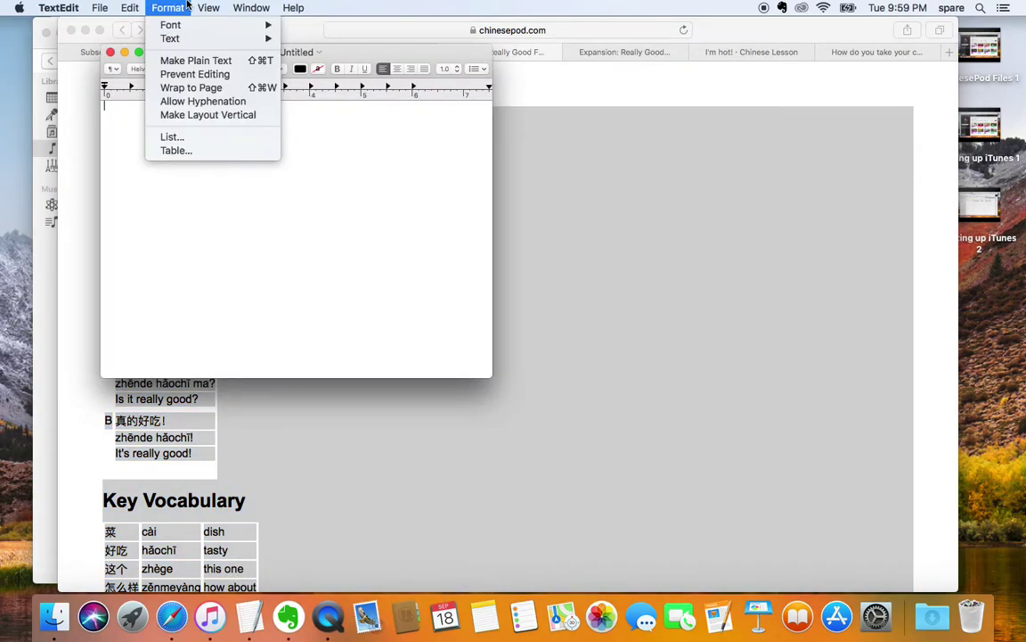
click(187, 60)
key(super+v)
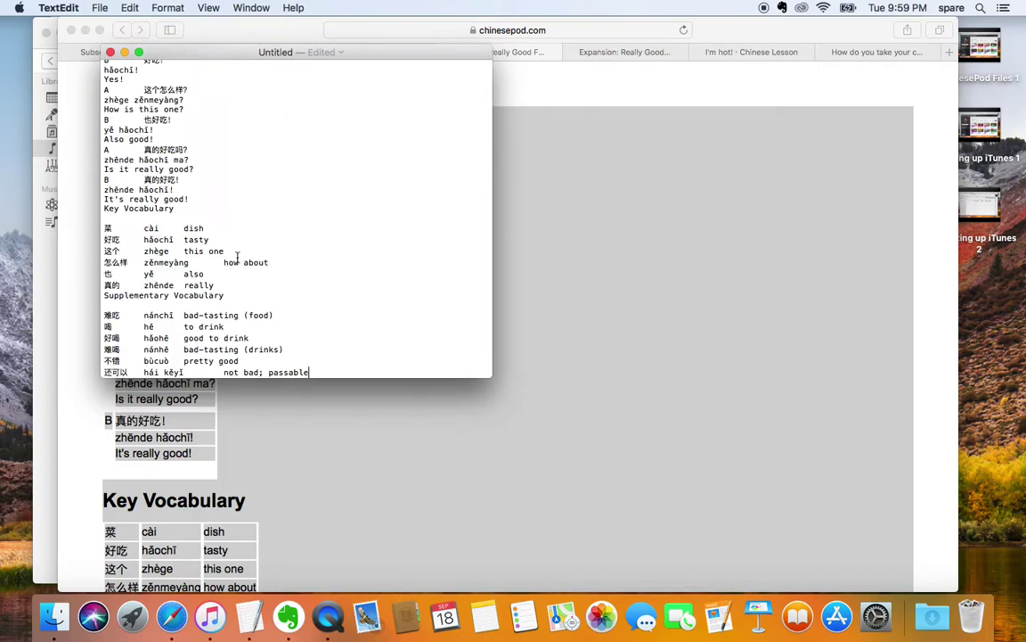
scroll(237, 257, down, 2)
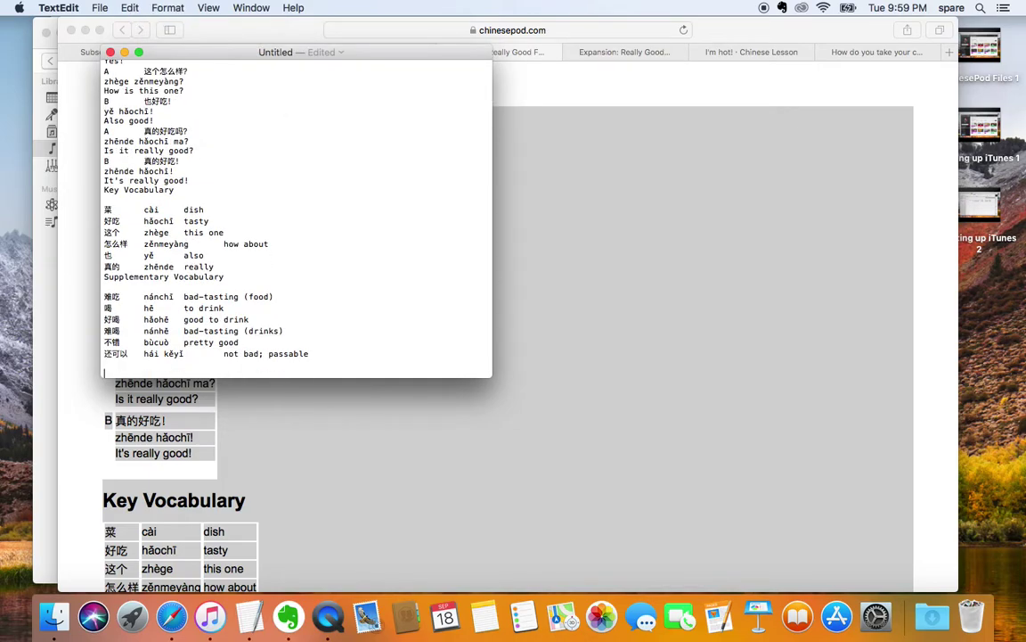
Copy the entire Expansion page from Safari and append it to the end of the TextEdit document.
key(super+Tab)
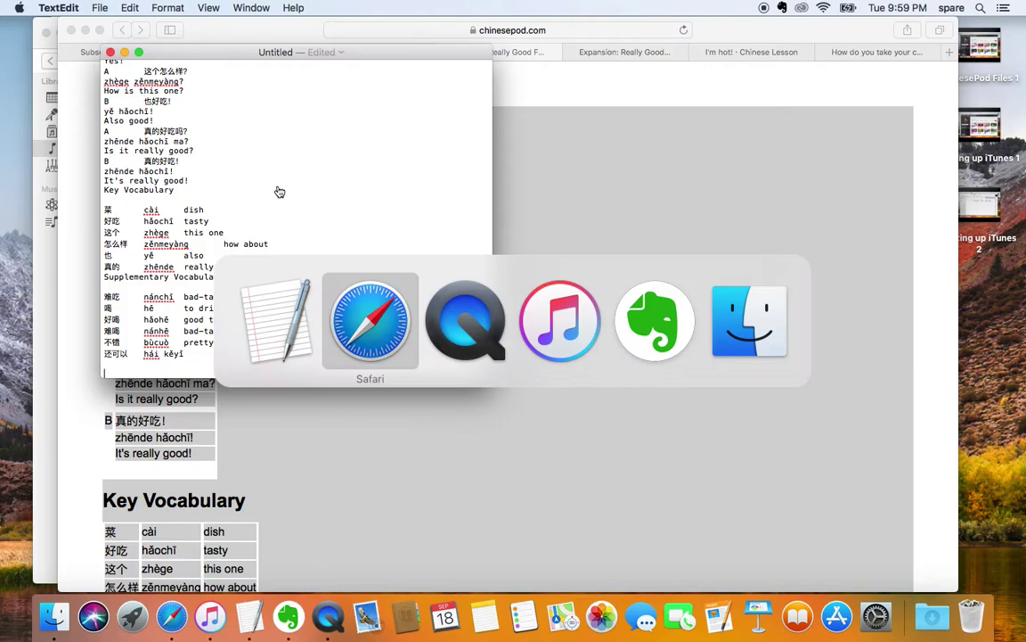
click(602, 51)
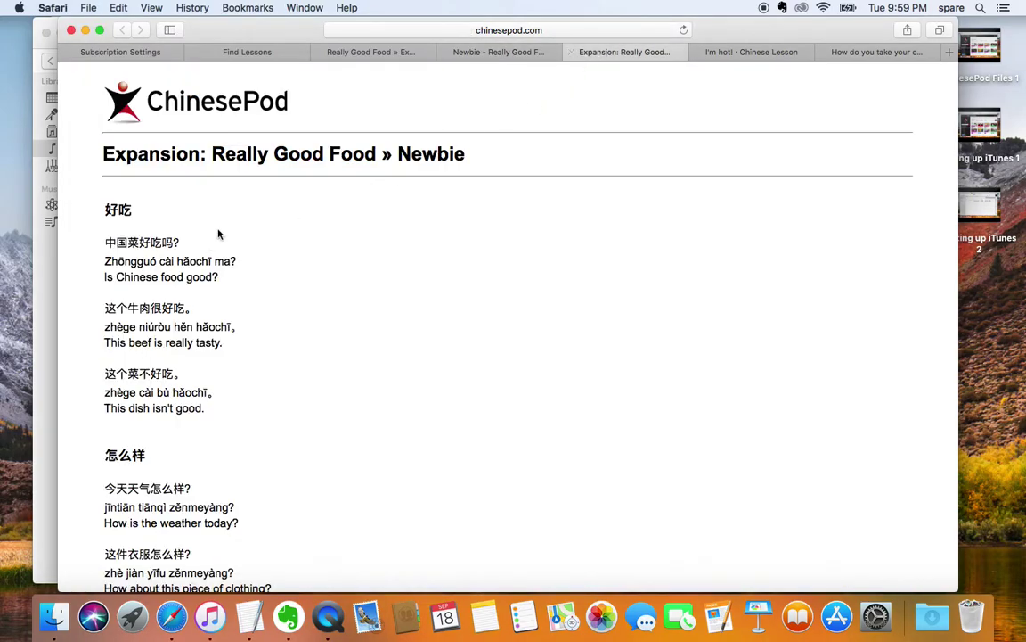
key(super+a)
key(super+c)
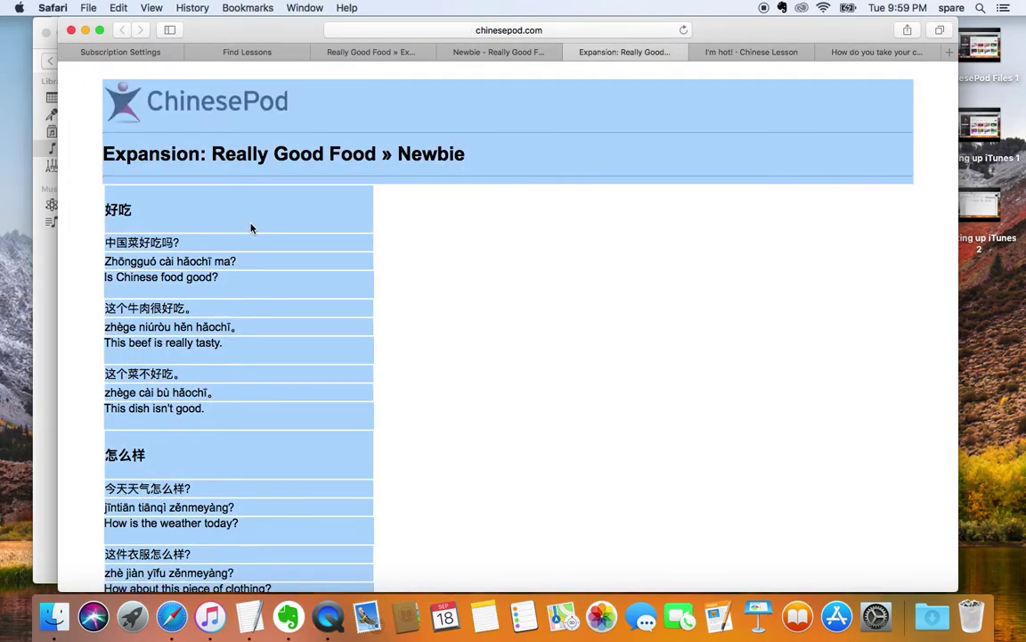
key(super+Tab)
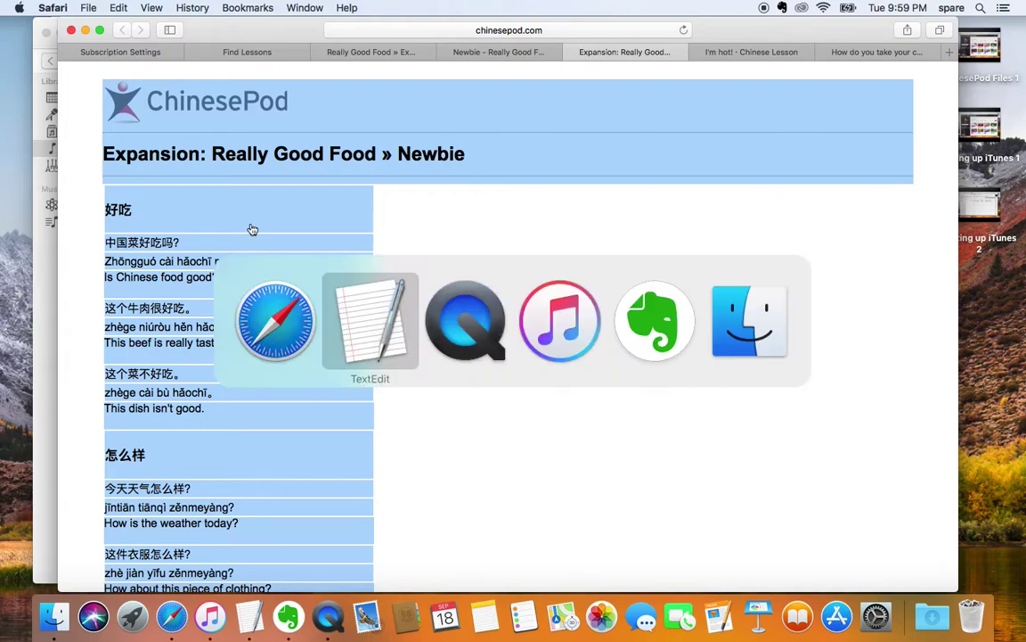
key(super+v)
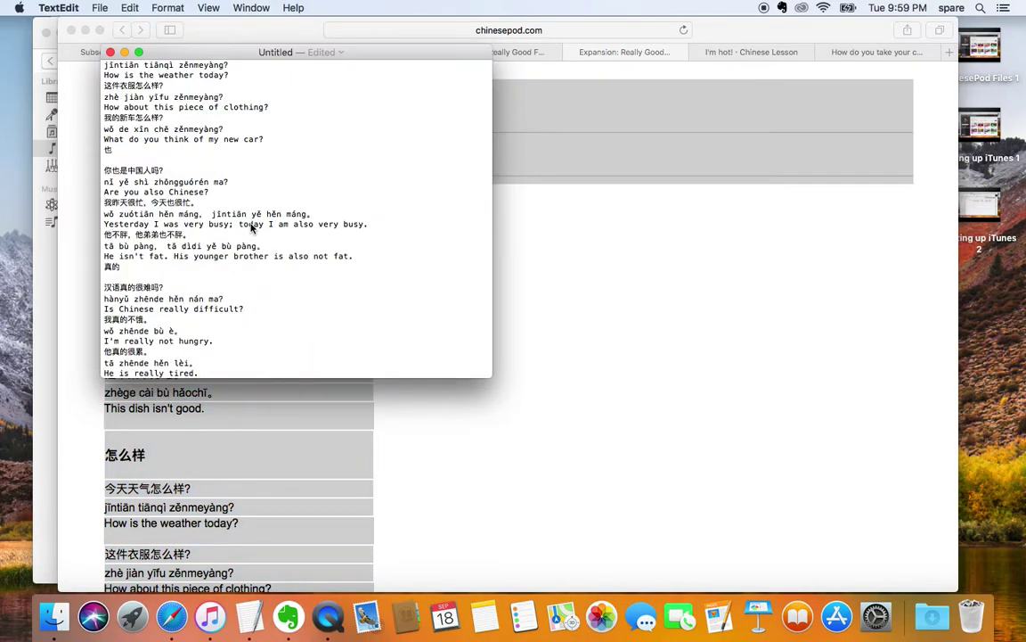
Copy the full contents of the TextEdit document and switch to the ChinesePod Newbie notebook in Evernote.
key(super+a)
key(super+c)
key(super+Tab)
key(super+Tab)
key(super+Tab)
key(super+Tab)
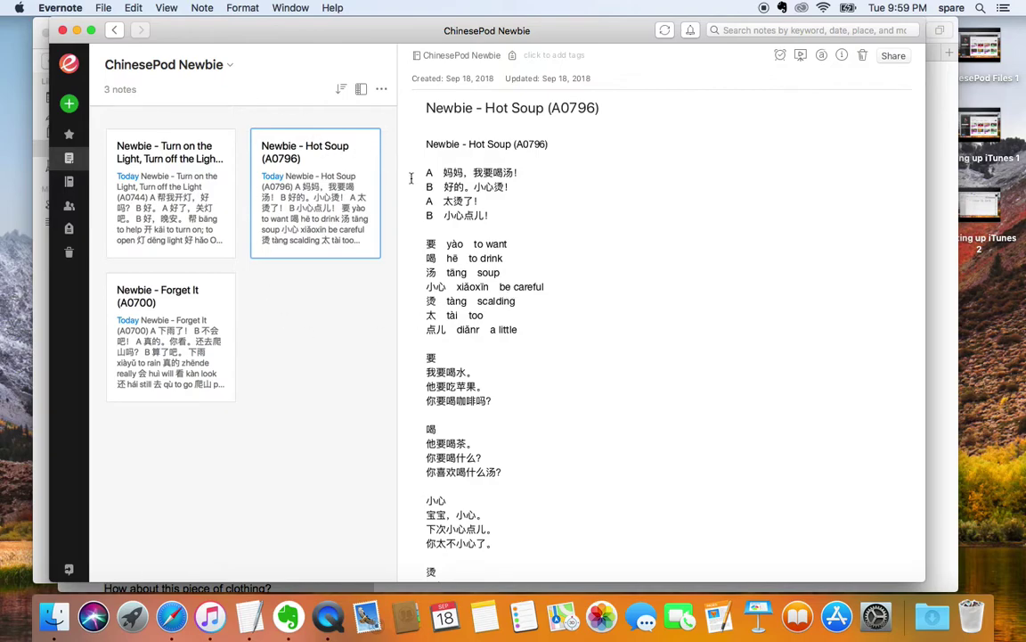
scroll(522, 258, up, 2)
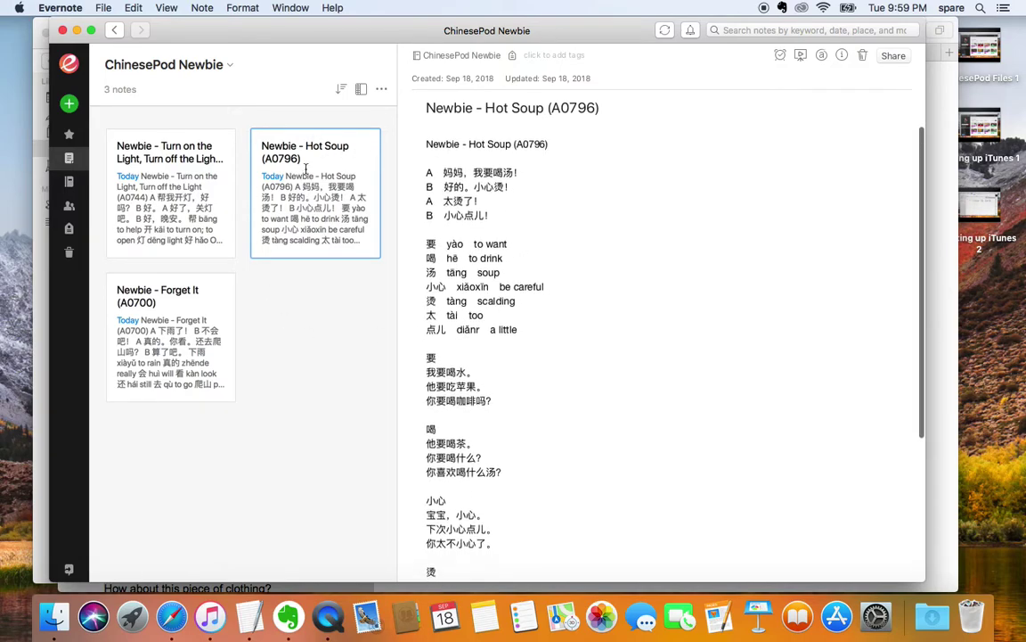
Create a new note in the ChinesePod Newbie notebook and paste the copied lesson text into its body.
click(103, 8)
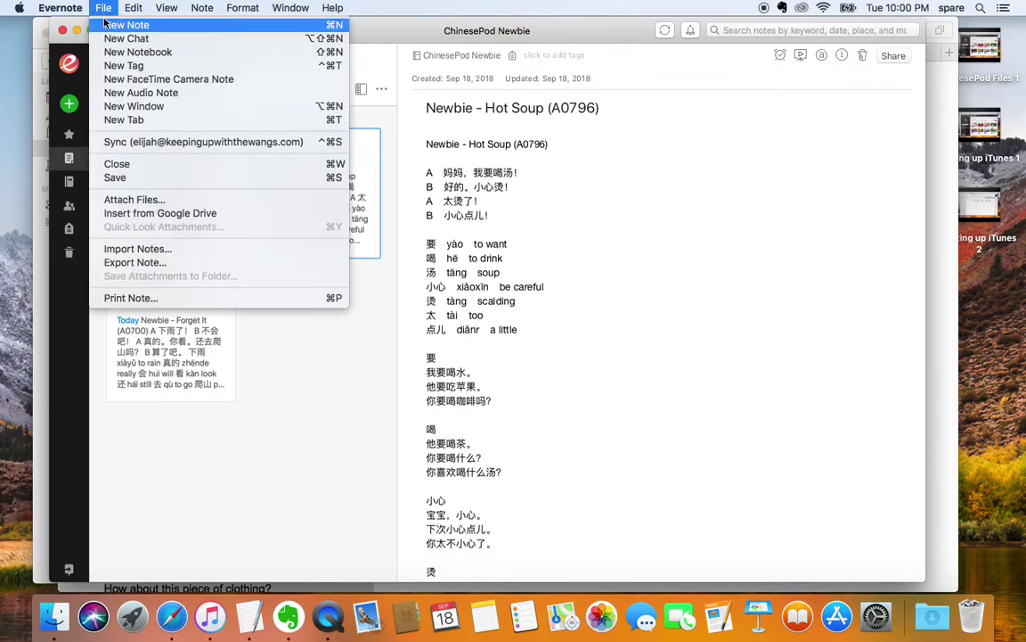
click(105, 25)
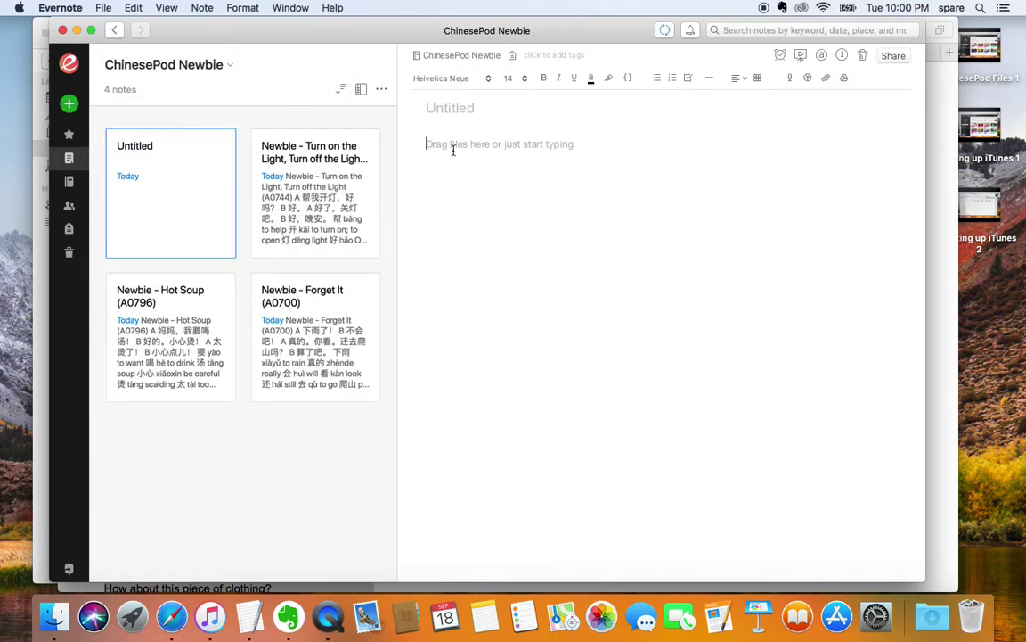
key(super+v)
scroll(607, 329, up, 15)
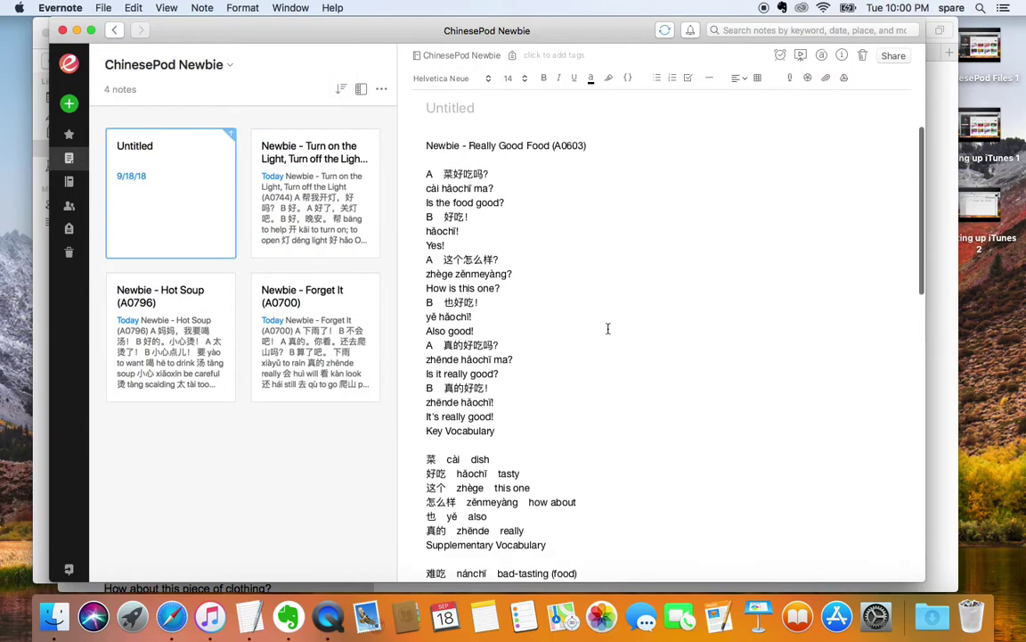
Title the note "Newbie - Really Good Food (A0603)" by copying the first line of its body.
triple_click(476, 145)
key(super+c)
click(457, 111)
key(super+v)
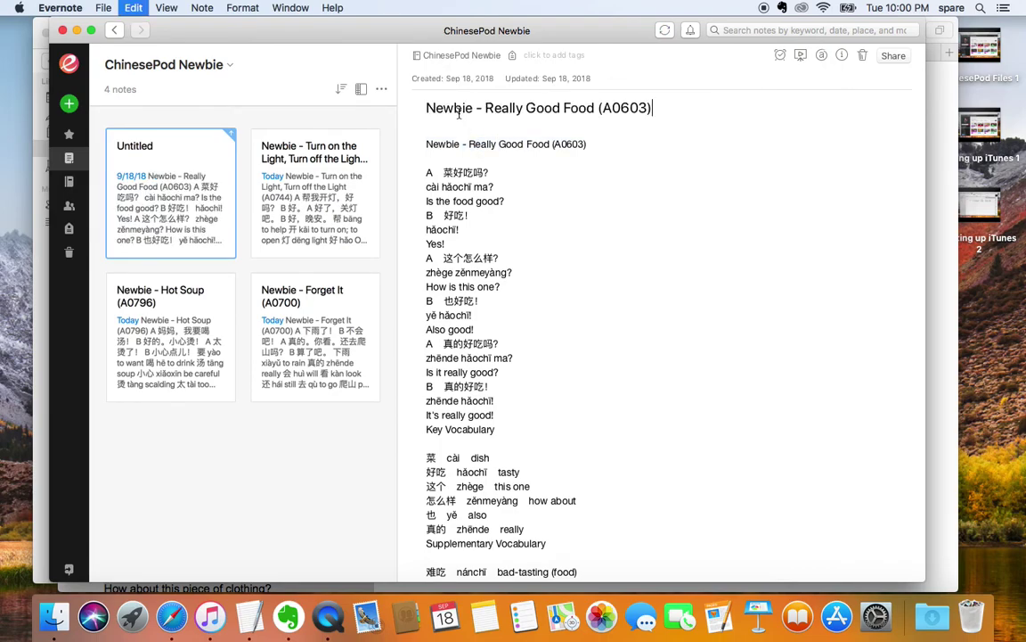
Delete the pinyin and English lines under every dialogue sentence, along with the Key Vocabulary heading.
click(434, 157)
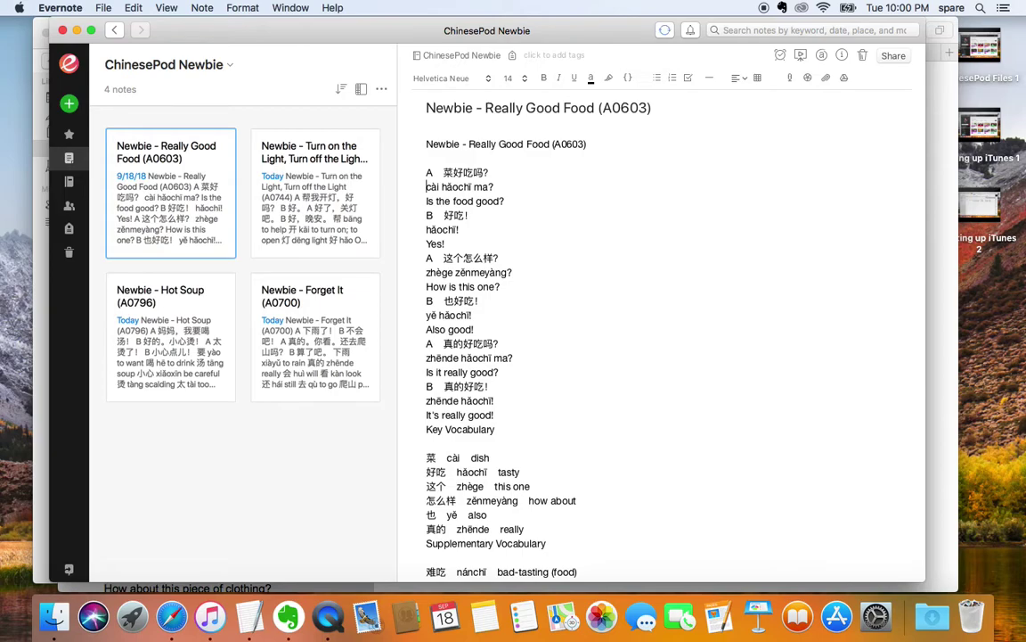
key(shift+Down)
key(shift+Down)
key(BackSpace)
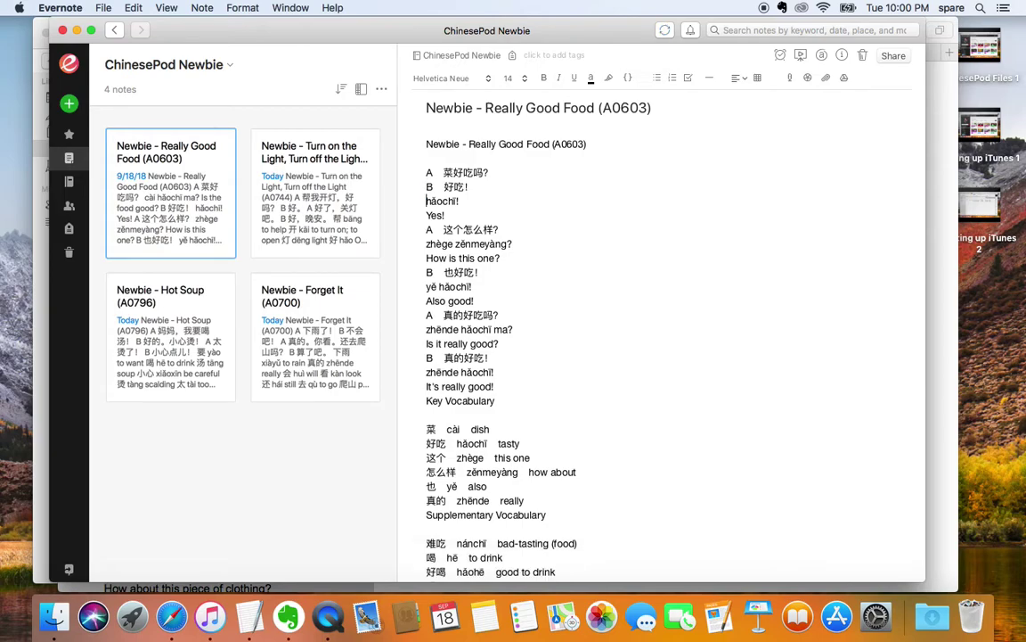
key(shift+Down)
key(shift+Down)
key(BackSpace)
key(Down)
key(shift+Down)
key(shift+Down)
key(BackSpace)
key(Down)
key(shift+Down)
key(shift+Down)
key(BackSpace)
key(Down)
key(shift+Down)
key(shift+Down)
key(BackSpace)
key(Down)
key(shift+Down)
key(shift+Down)
key(BackSpace)
key(shift+Down)
key(BackSpace)
Delete the whole Supplementary Vocabulary section and the "Expansion: Really Good Food » Newbie" heading with its surplus blank lines.
key(super+Down)
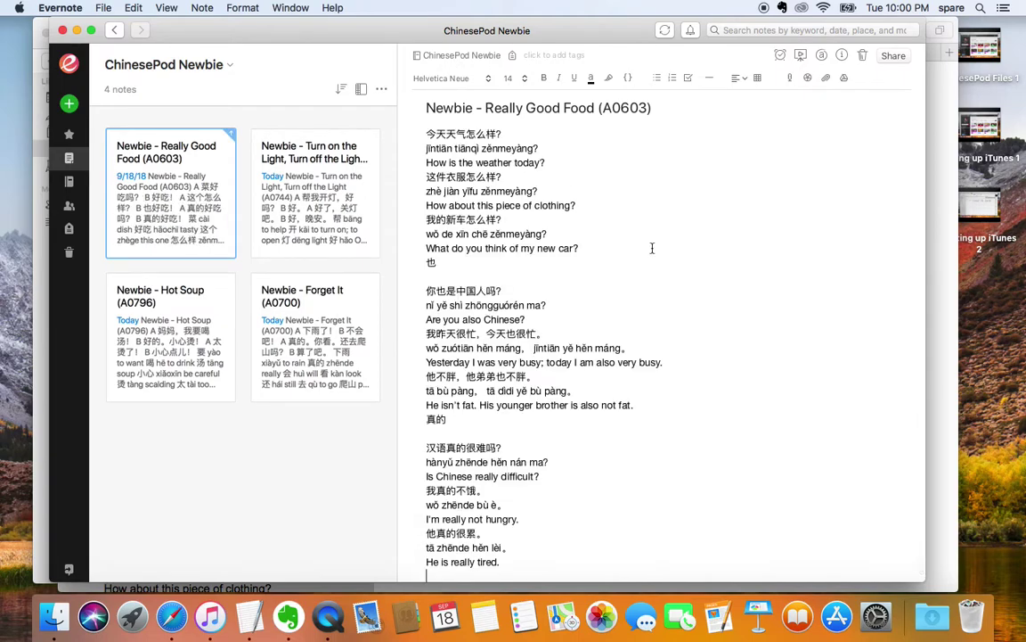
scroll(602, 207, up, 20)
scroll(466, 497, down, 5)
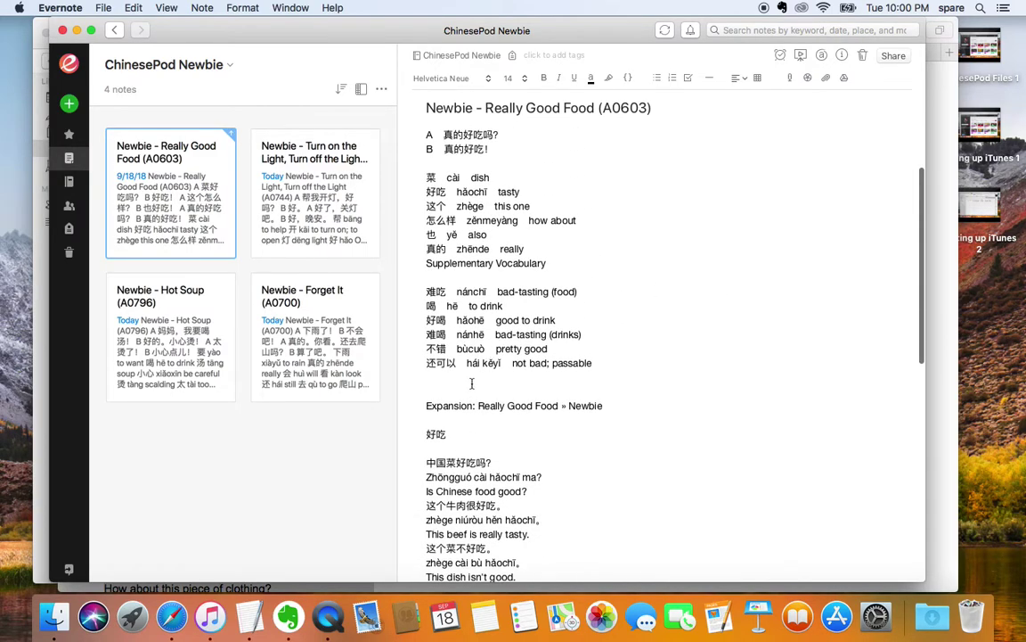
drag(422, 258, 422, 373)
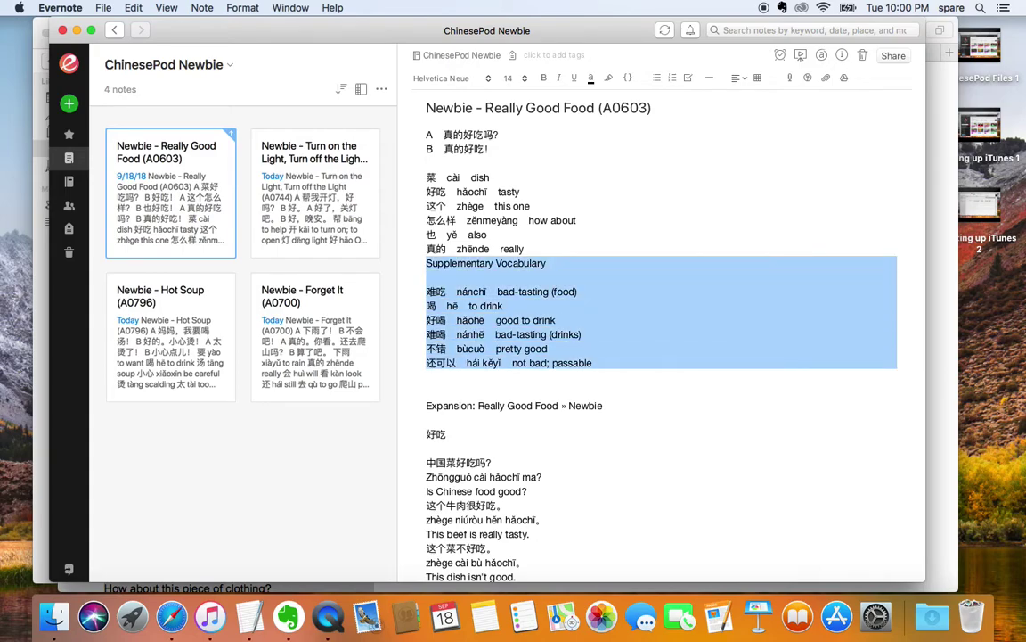
key(BackSpace)
drag(423, 271, 422, 299)
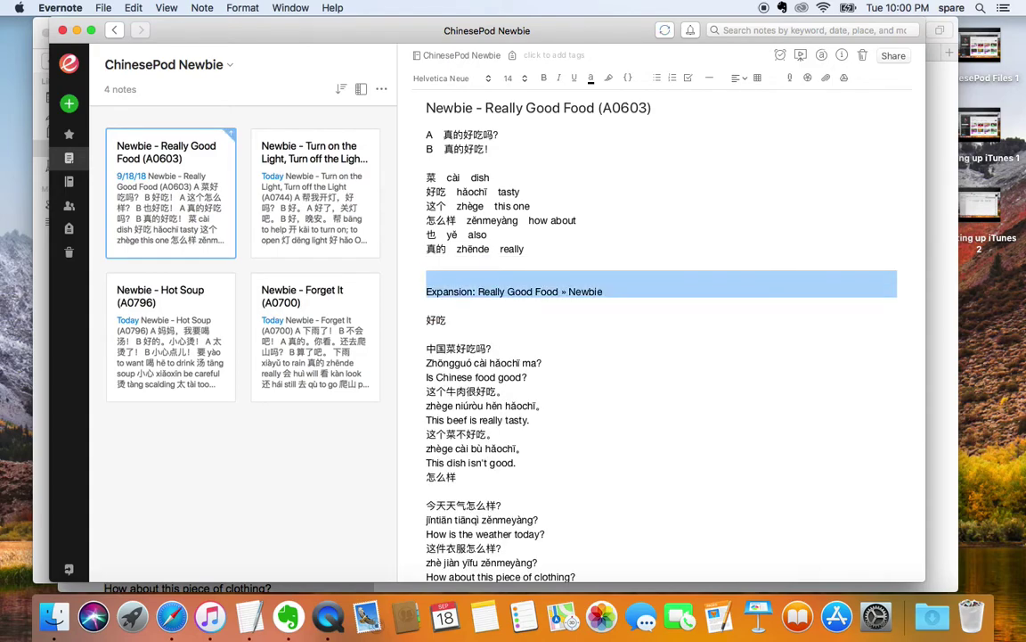
key(BackSpace)
key(BackSpace)
scroll(660, 357, up, 2)
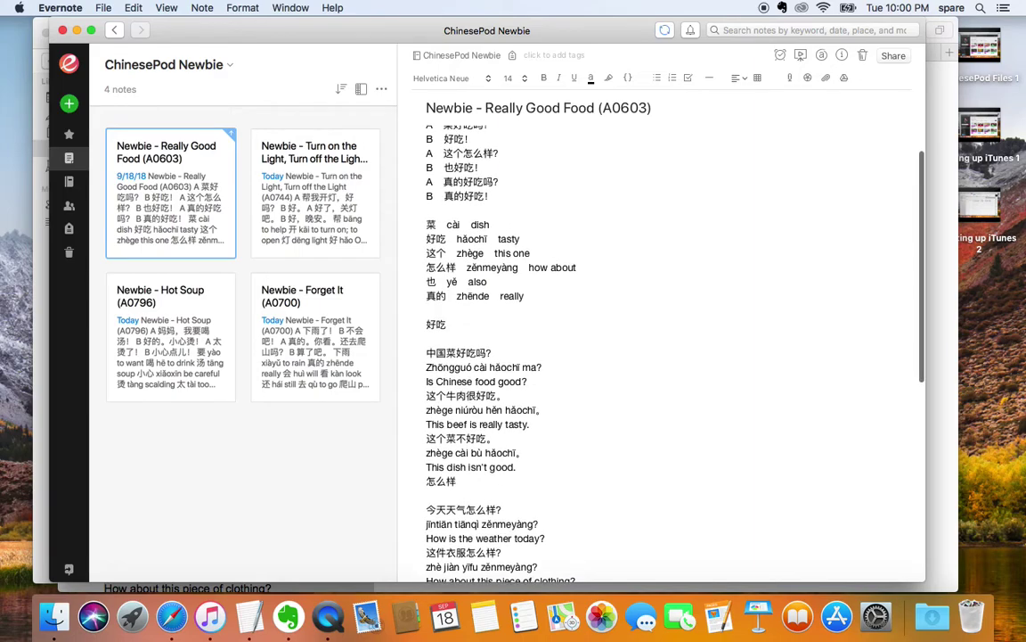
In the 好吃 expansion section, remove the blank line under the heading and the pinyin and English lines of all three sentences.
click(427, 324)
key(Delete)
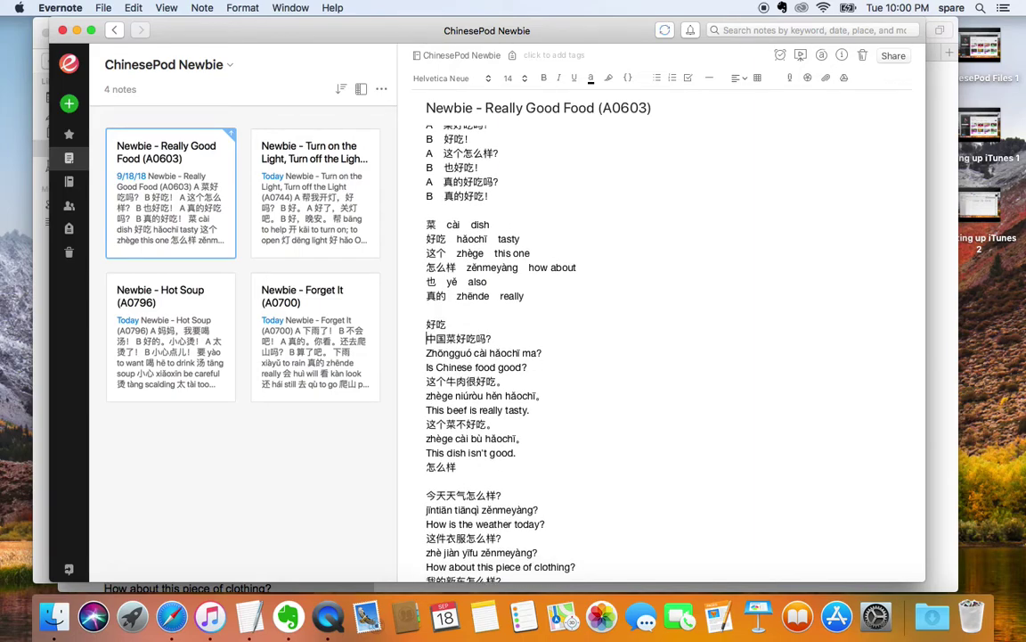
key(shift+Down)
key(shift+Down)
key(BackSpace)
key(Down)
key(shift+Down)
key(shift+Down)
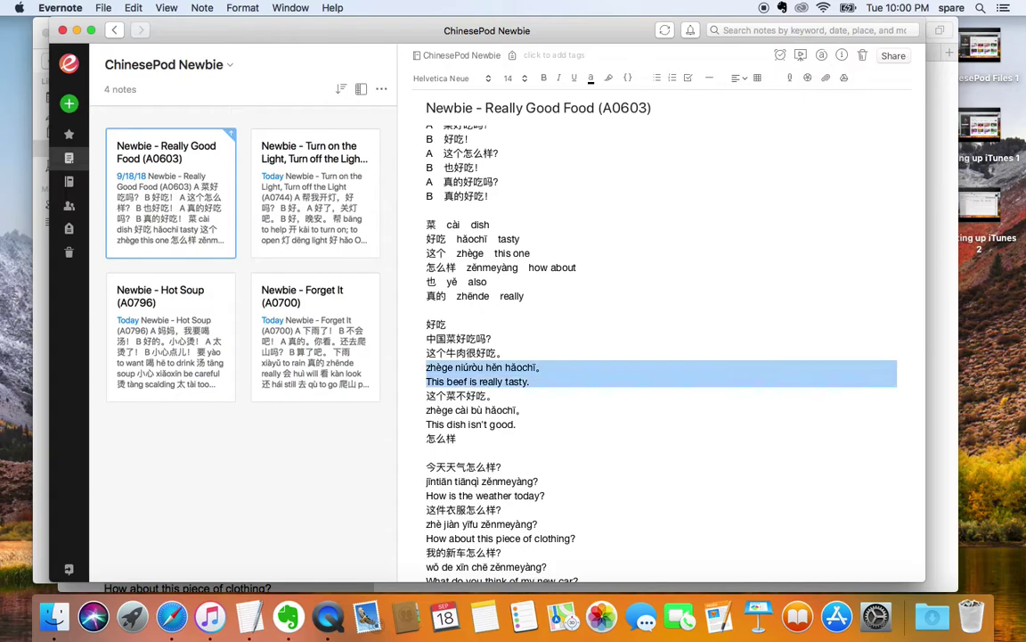
key(BackSpace)
key(shift+Down)
key(shift+Down)
key(BackSpace)
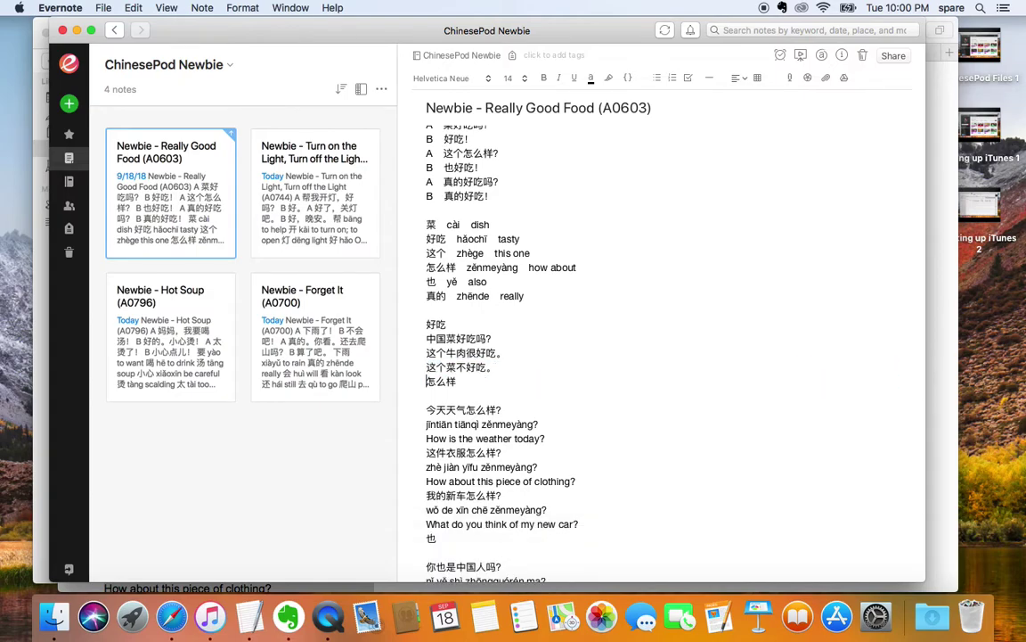
Set the 怎么样 section off with a blank line above, close the gap under its heading, and reduce its sentences to Chinese only.
key(Return)
key(BackSpace)
key(Down)
key(shift+Down)
key(shift+Down)
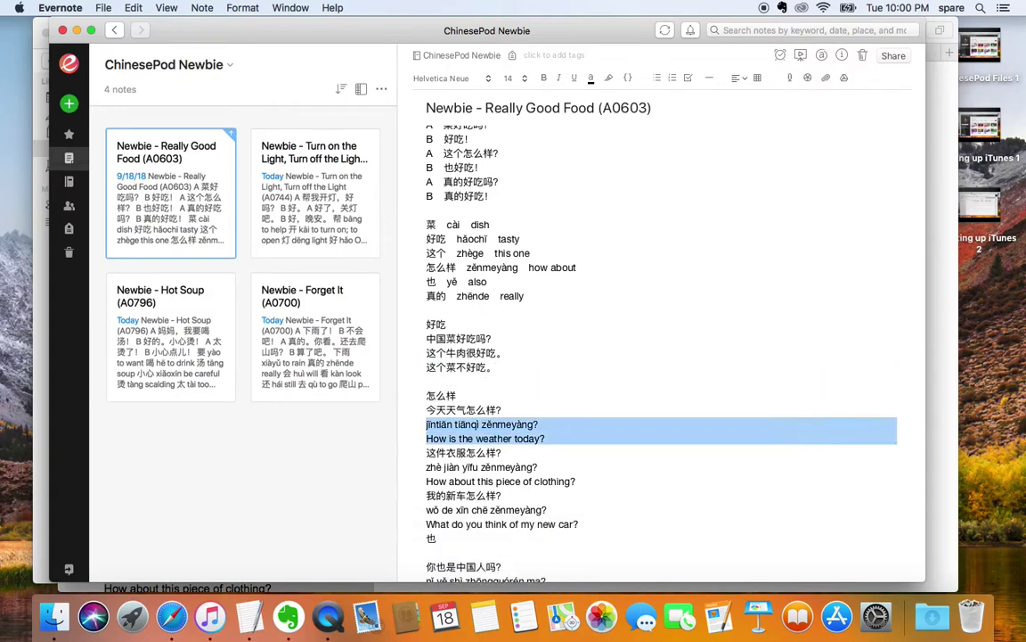
key(BackSpace)
key(Down)
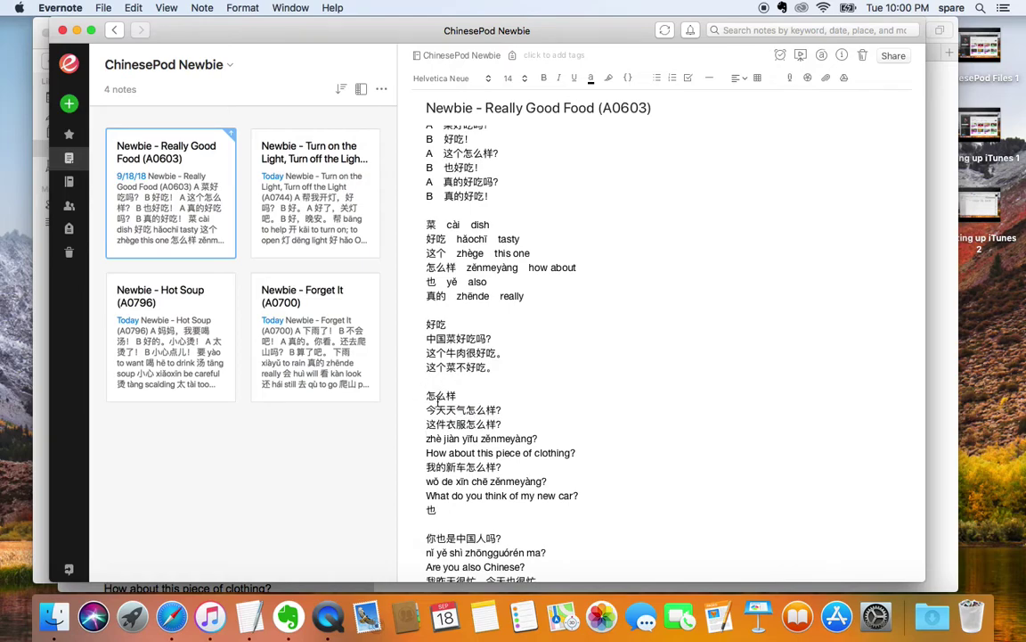
drag(427, 392, 456, 395)
key(Up)
key(Down)
key(Down)
key(shift+Down)
key(shift+Down)
key(BackSpace)
key(shift+Down)
key(shift+Down)
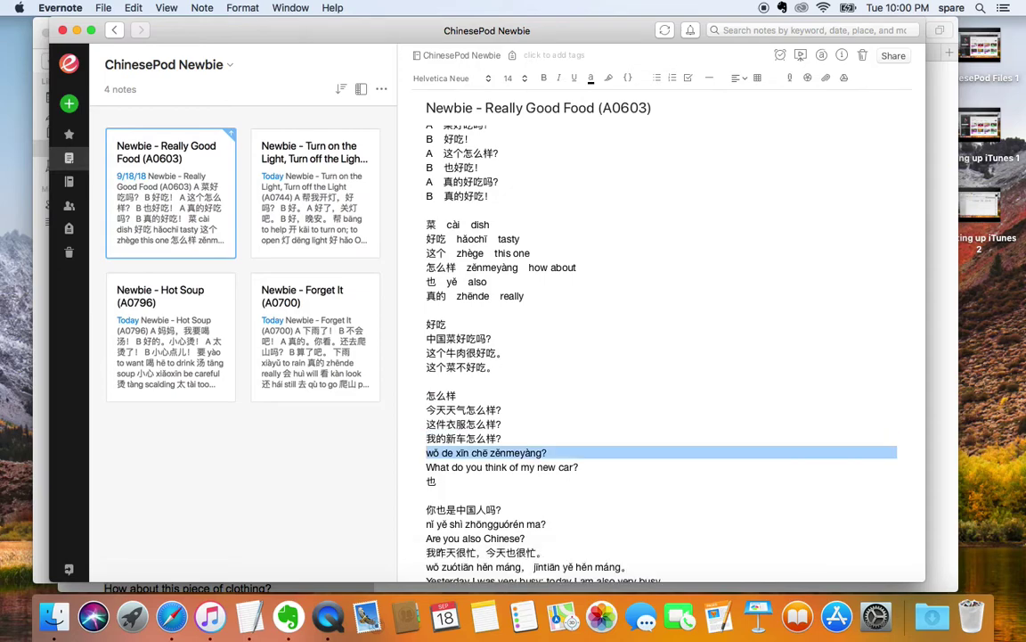
key(BackSpace)
Move the blank line from below to above the 也 heading and delete the pinyin and English lines of its sentences.
key(Down)
key(Down)
key(BackSpace)
key(Down)
key(Down)
key(shift+Down)
key(shift+Down)
key(BackSpace)
key(Down)
key(shift+Down)
key(shift+Down)
key(BackSpace)
key(Down)
key(shift+Down)
key(shift+Down)
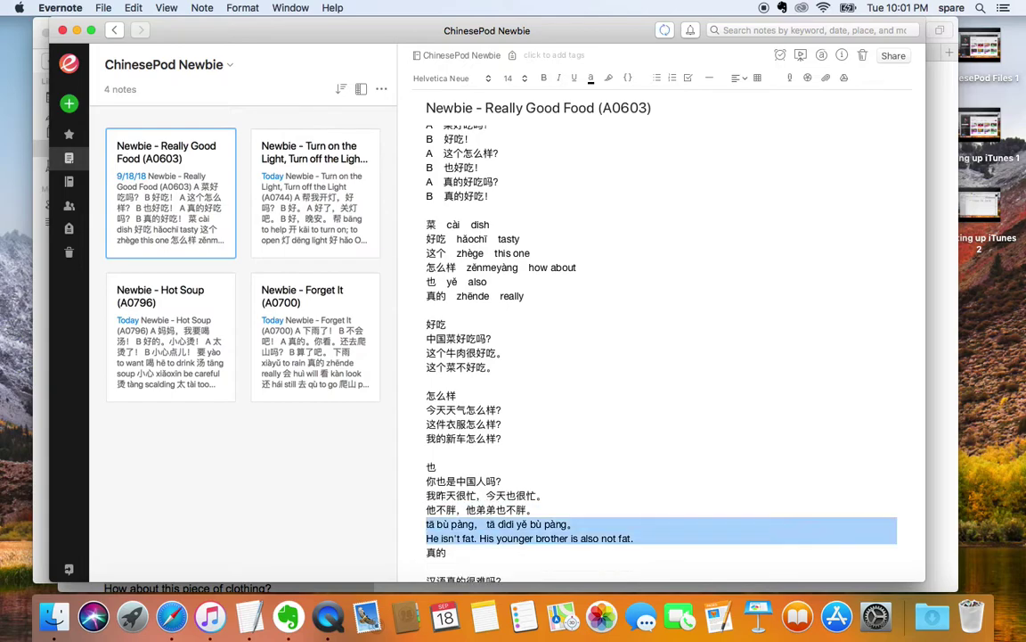
key(BackSpace)
Place the blank line above the 真的 heading instead of below it and strip the pinyin and English from its three sentences.
key(Down)
key(Down)
key(shift+Down)
key(BackSpace)
key(Down)
key(Down)
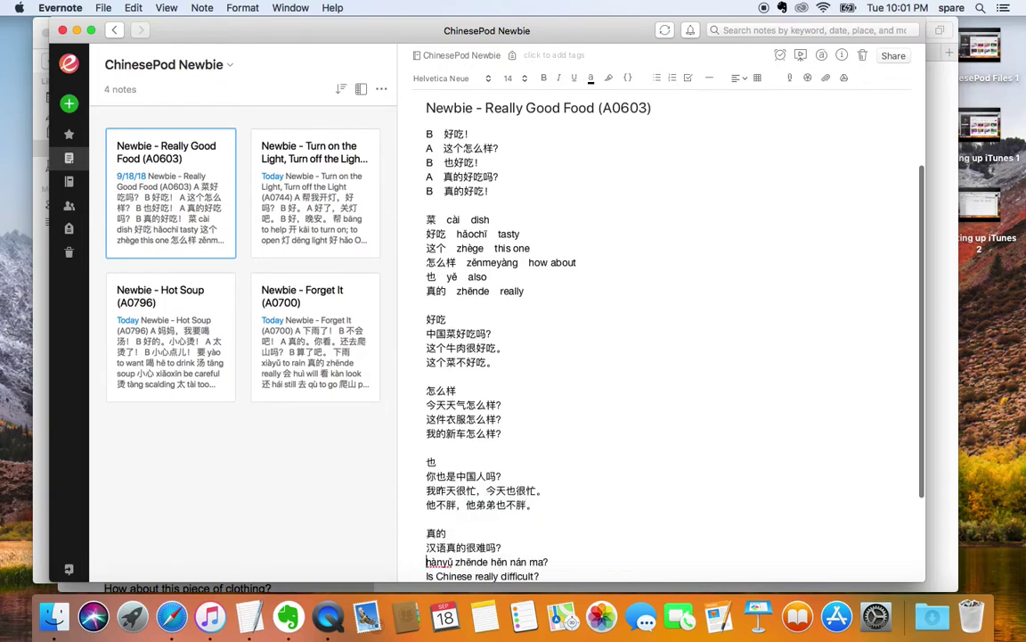
key(shift+Down)
key(shift+Down)
key(BackSpace)
key(Down)
key(shift+Down)
key(shift+Down)
key(BackSpace)
key(Down)
key(shift+Down)
key(shift+Down)
key(BackSpace)
scroll(515, 336, up, 2)
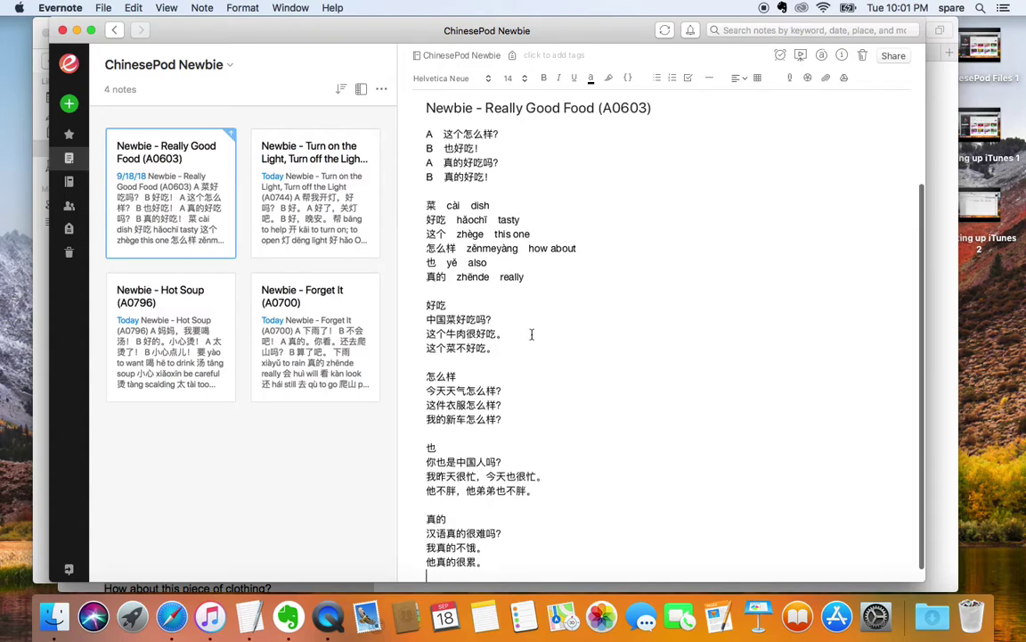
scroll(609, 360, up, 3)
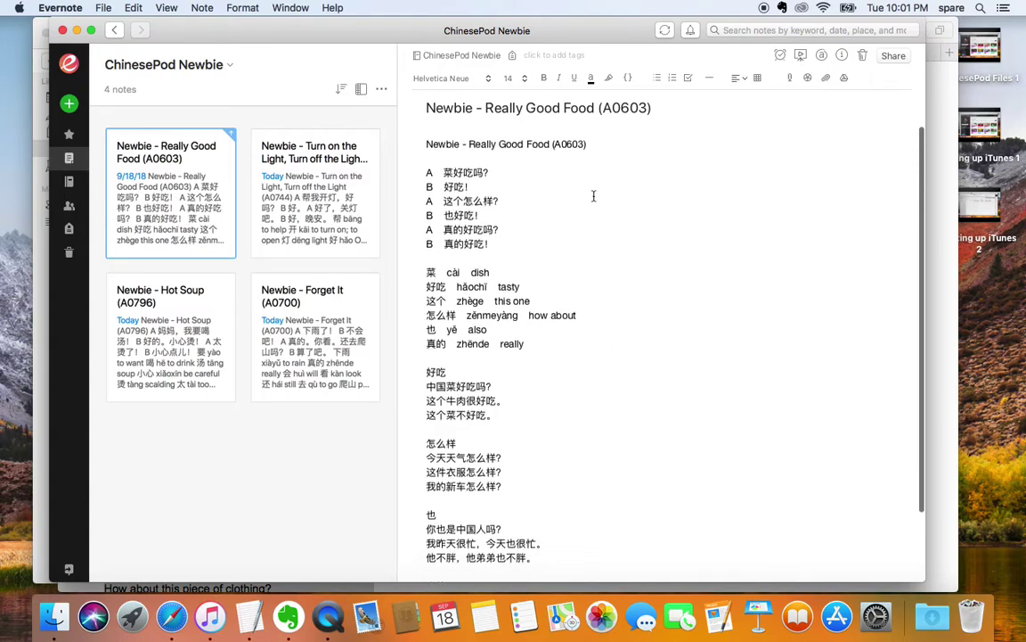